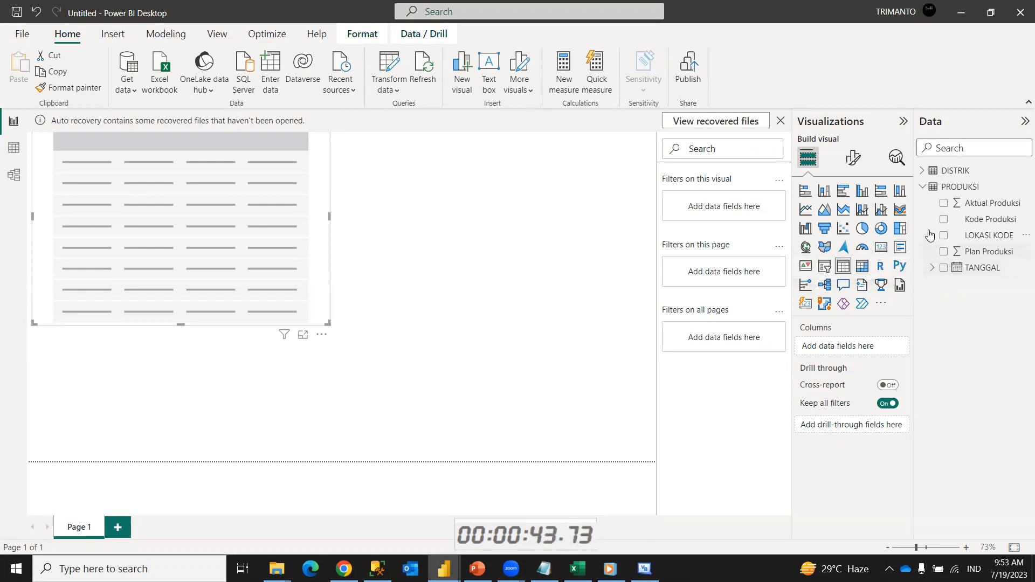
- Inspect the TANGGAL date hierarchy in the PRODUKSI table and add TANGGAL to the empty table visual
click(932, 270)
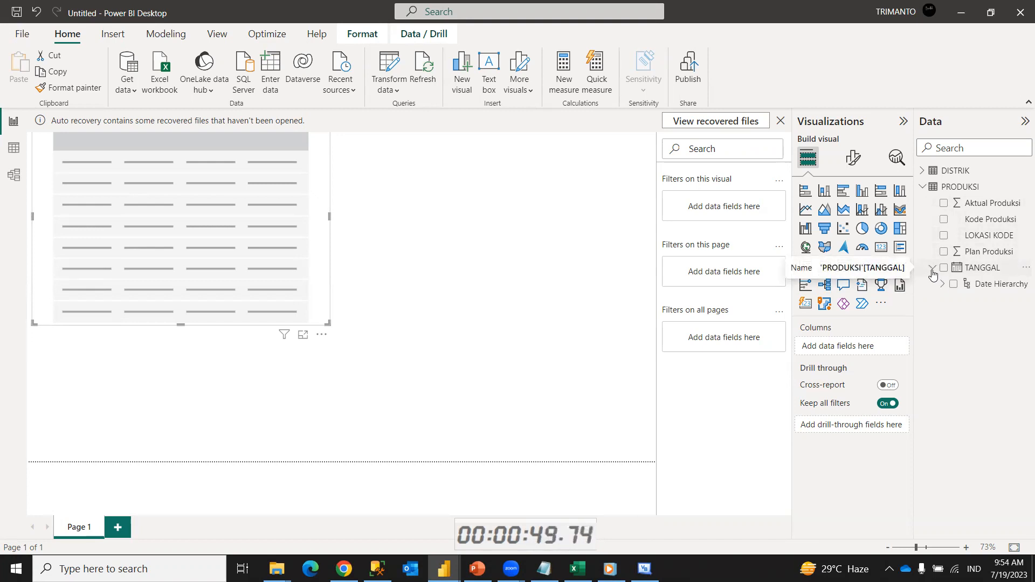
click(943, 285)
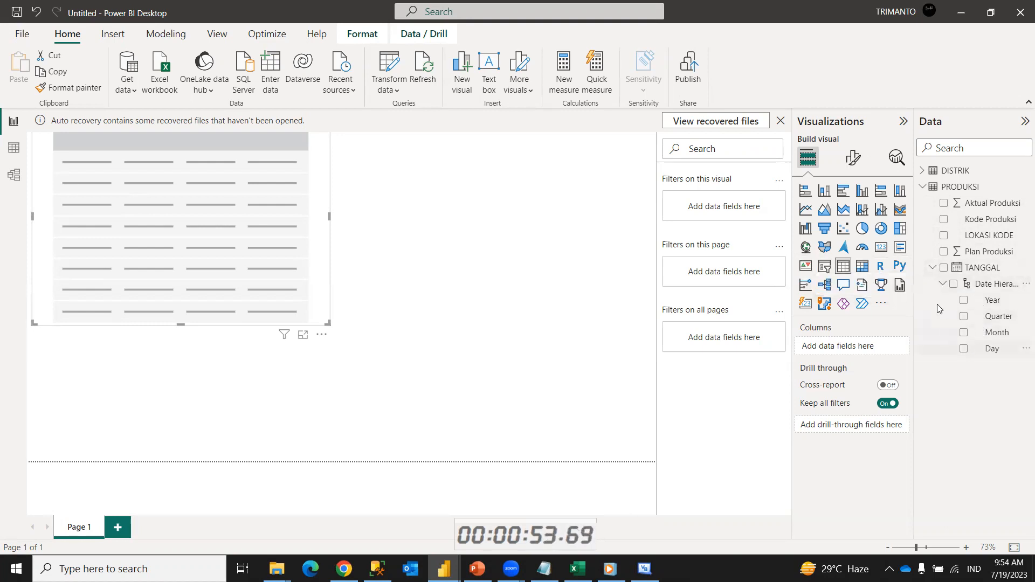
click(944, 285)
click(935, 268)
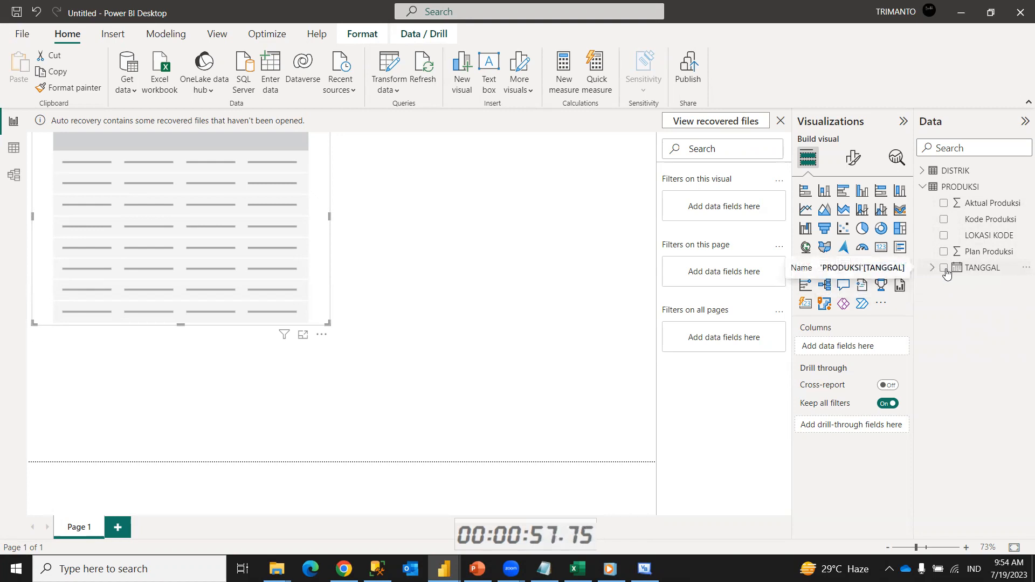
click(943, 269)
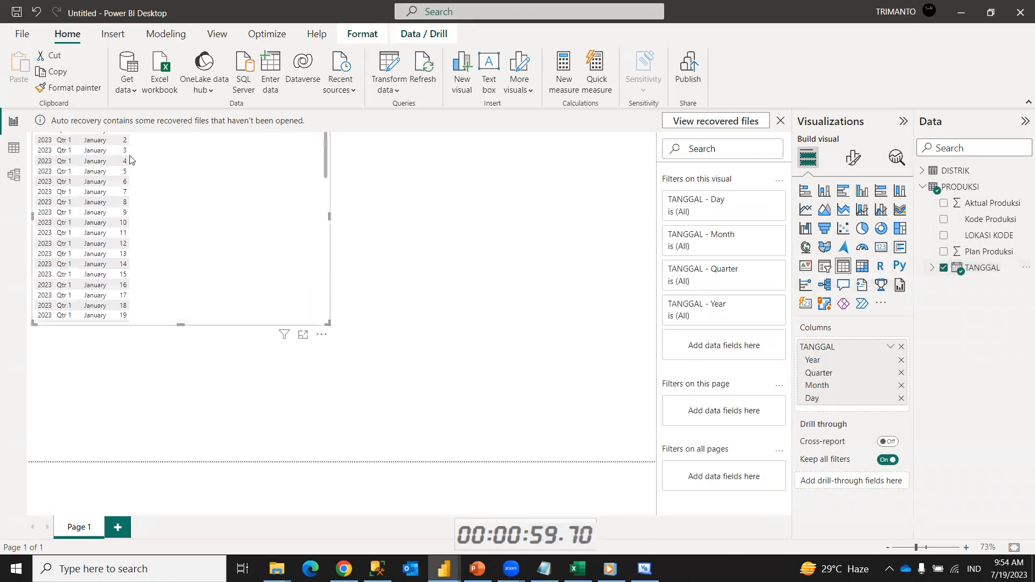
- Dismiss the auto recovery notice, choosing to remove the recovered files
click(392, 212)
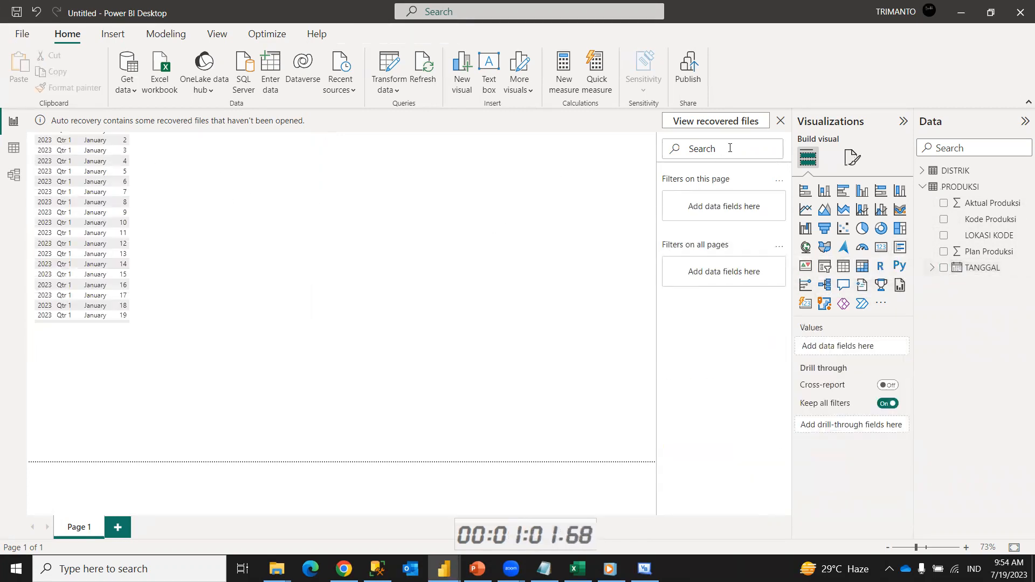
click(781, 121)
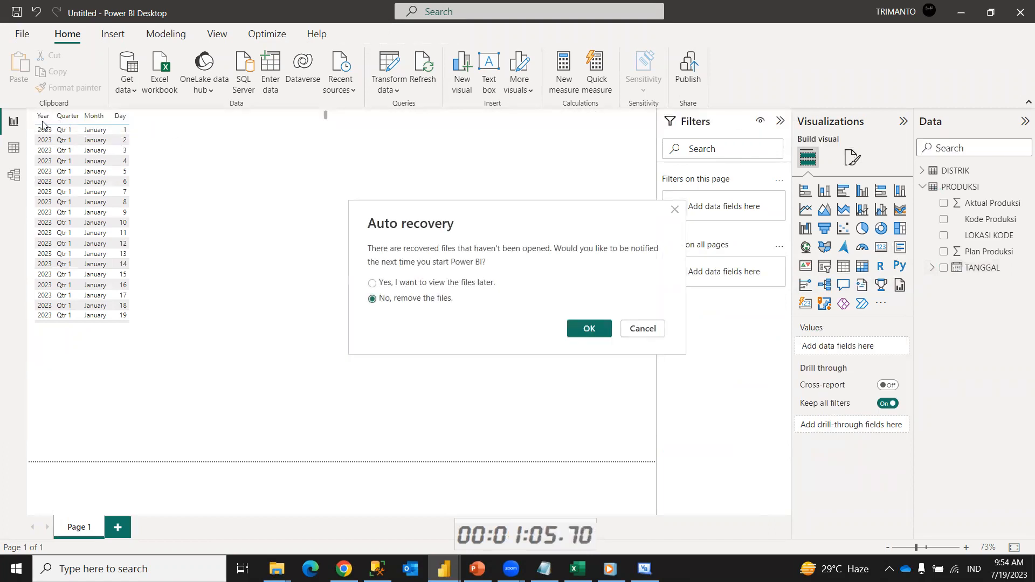
click(590, 330)
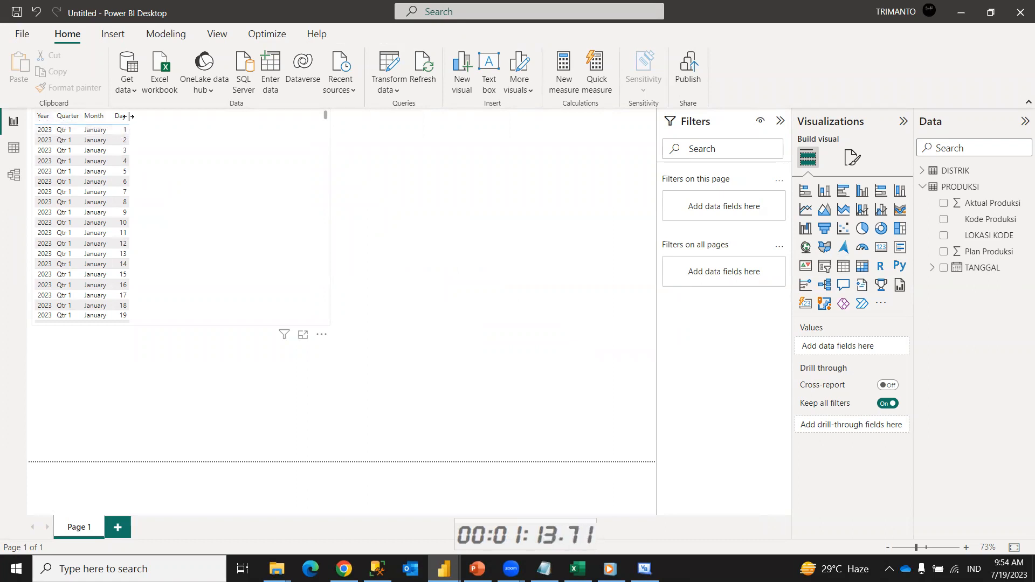
- Switch the table visual's TANGGAL column from Date Hierarchy to the plain TANGGAL date
click(195, 163)
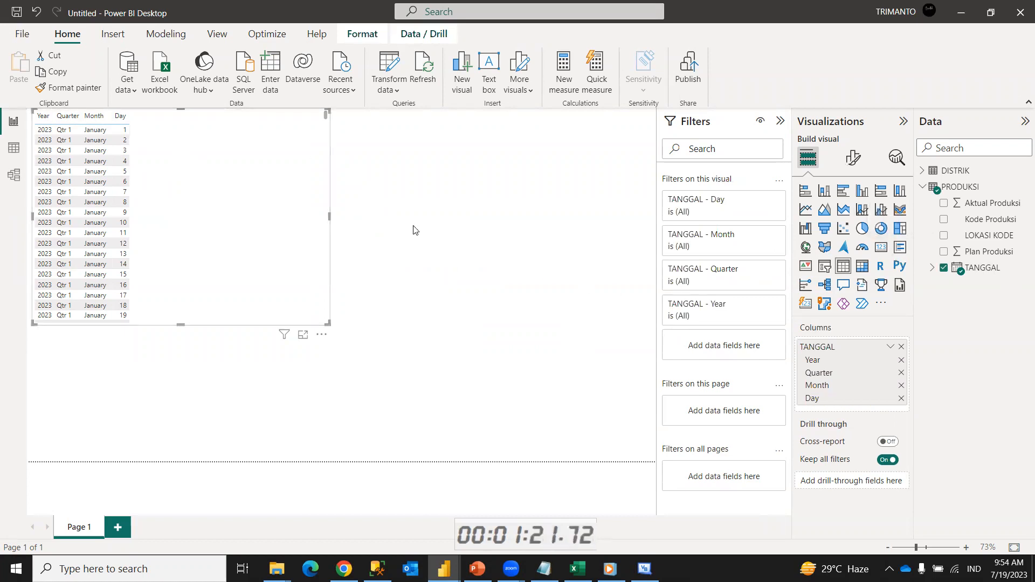
click(890, 348)
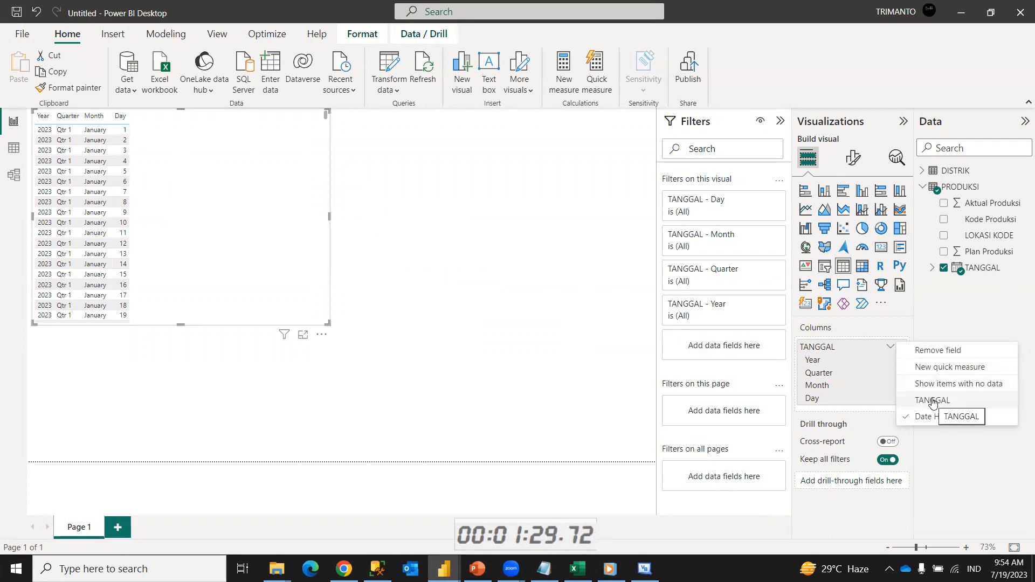
click(870, 350)
click(888, 350)
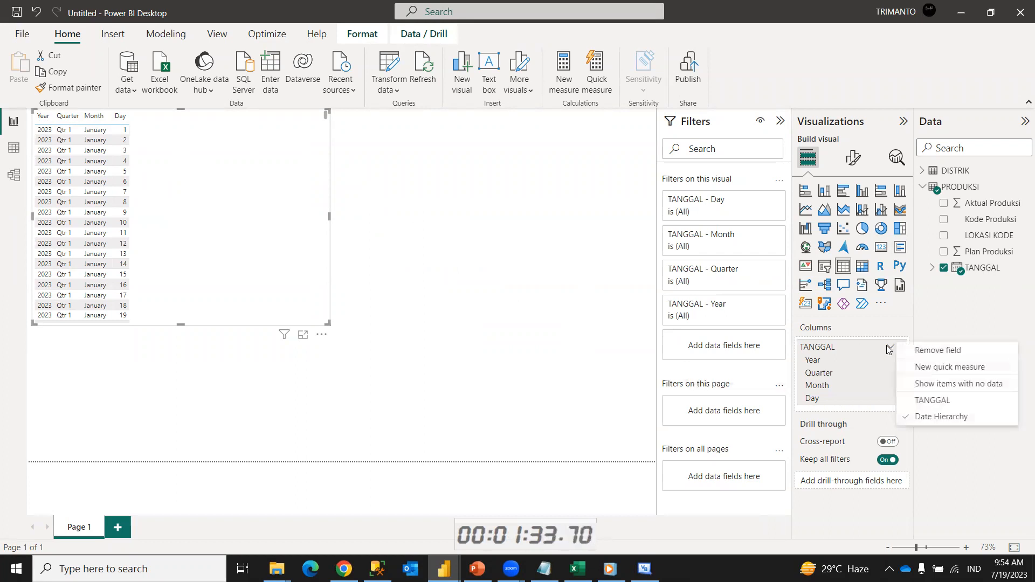
click(923, 400)
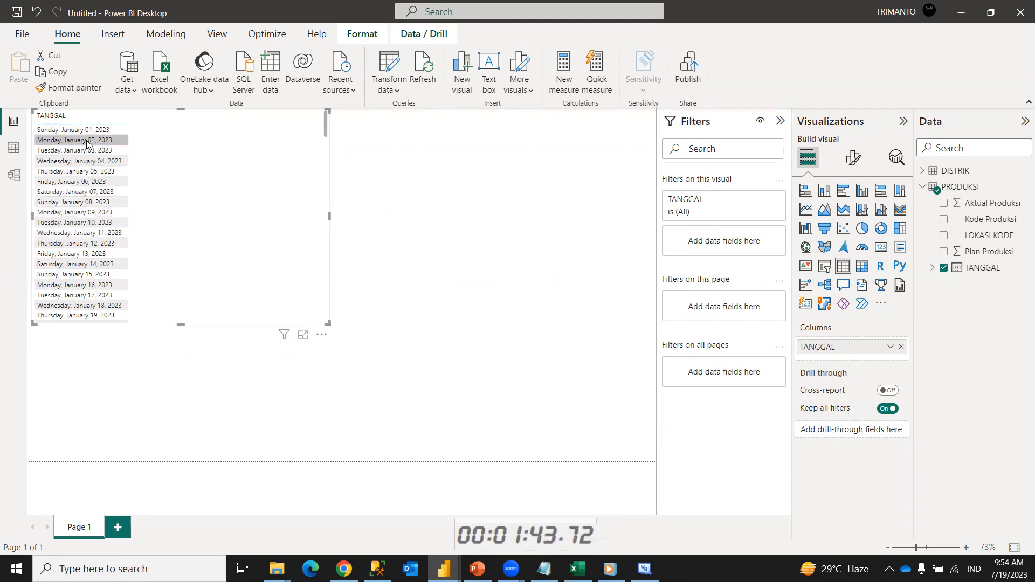
- Set the PRODUKSI table's TANGGAL column to the yyyy-mm-dd date format in the data view and return to the report
click(14, 153)
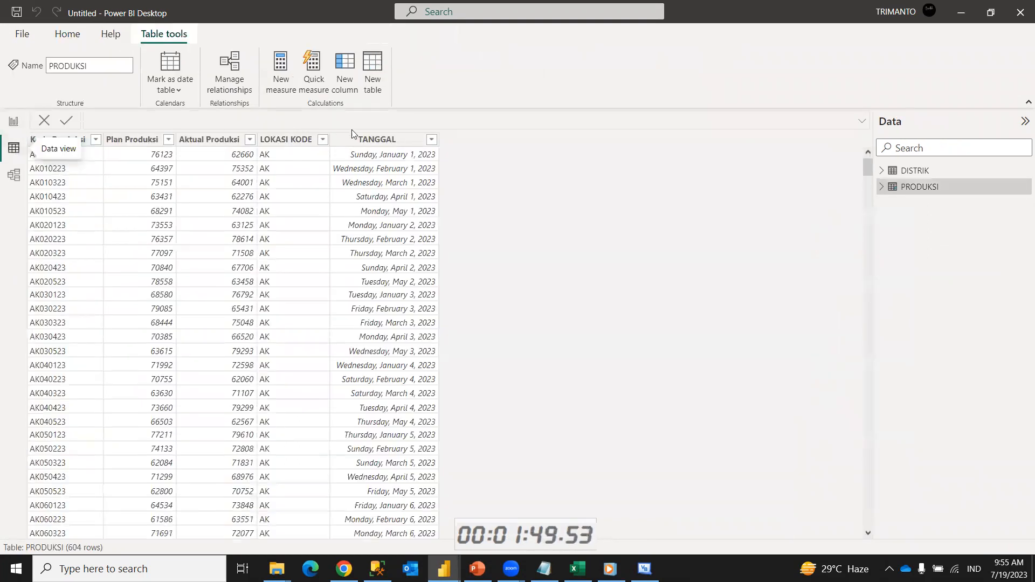
click(370, 139)
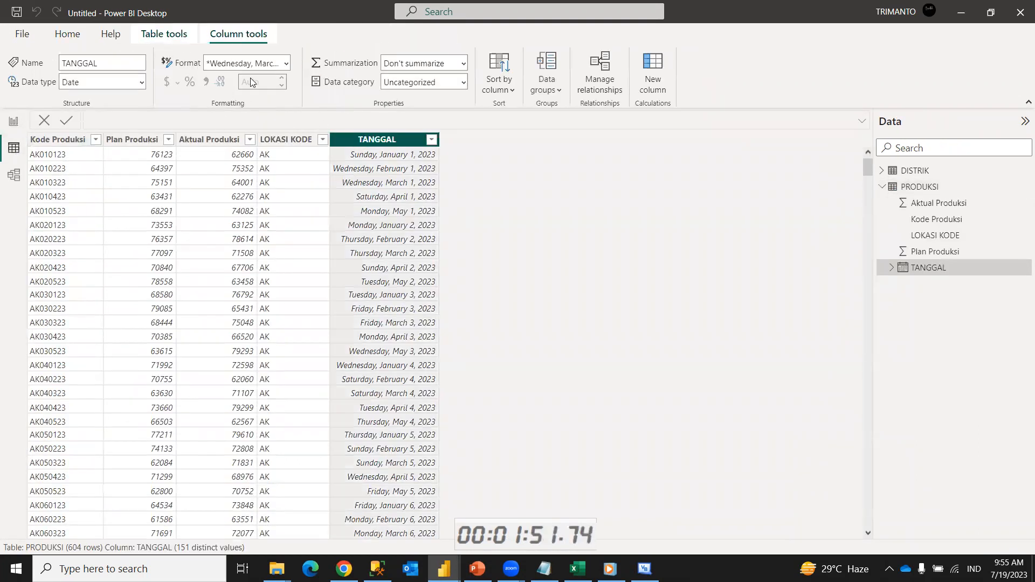
click(286, 64)
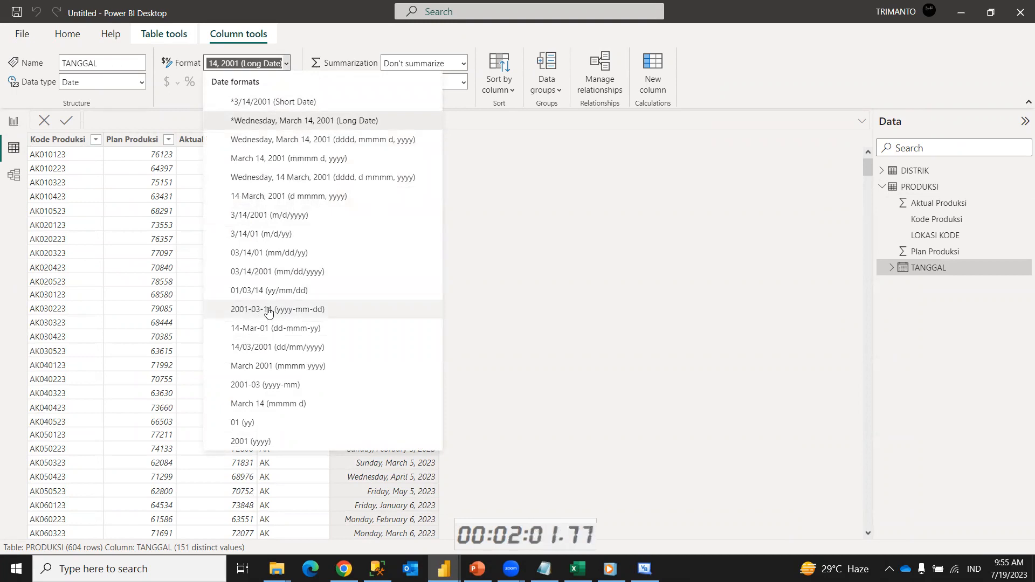
click(268, 310)
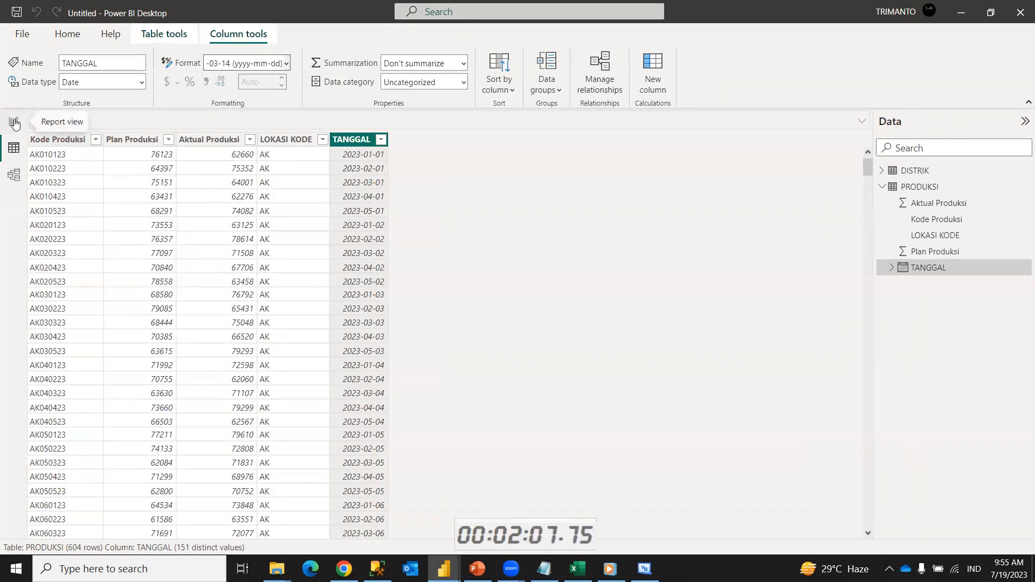
click(14, 121)
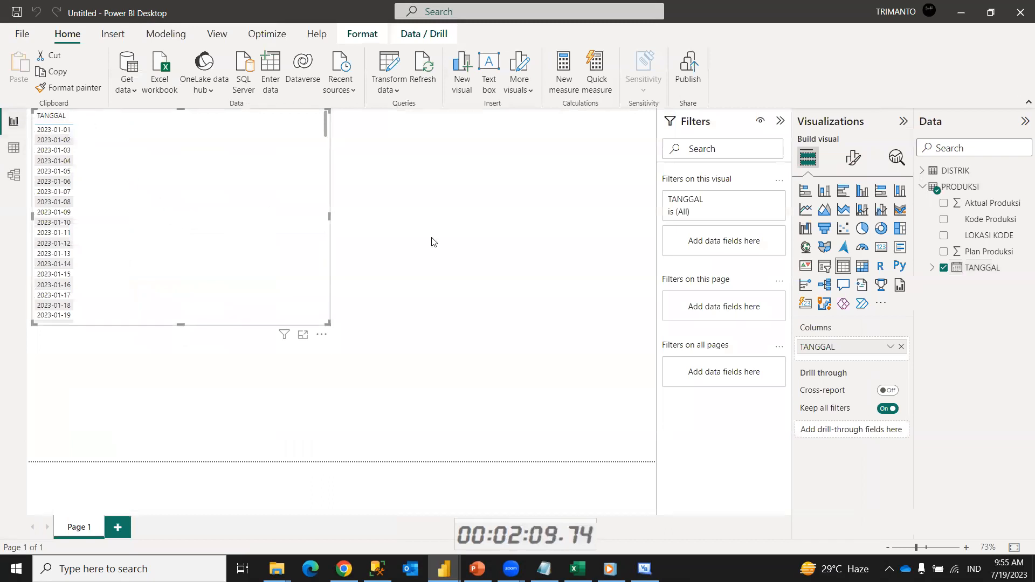
- Add Plan Produksi and Aktual Produksi to the table visual and enlarge it so more rows fit
click(944, 252)
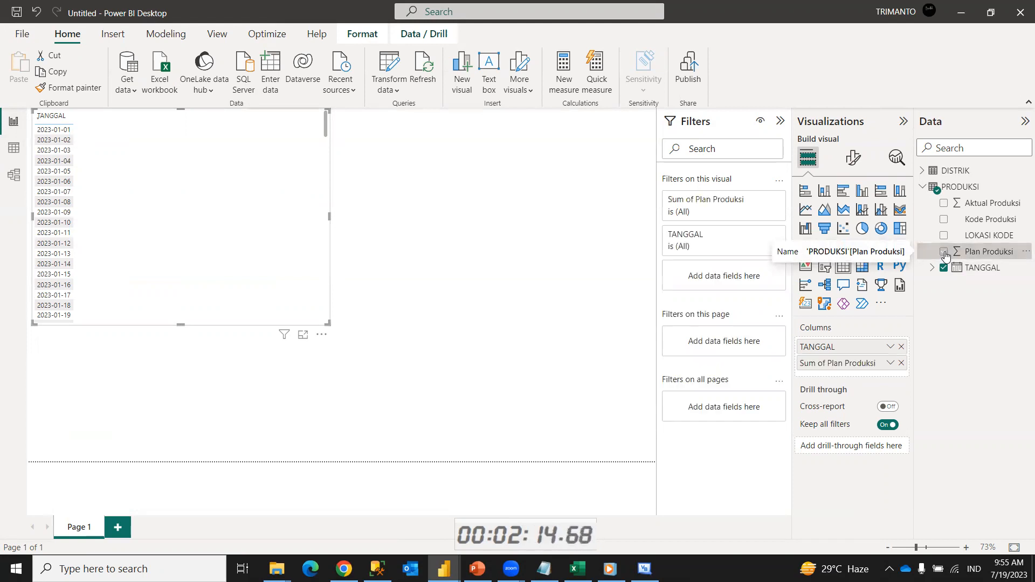
click(944, 208)
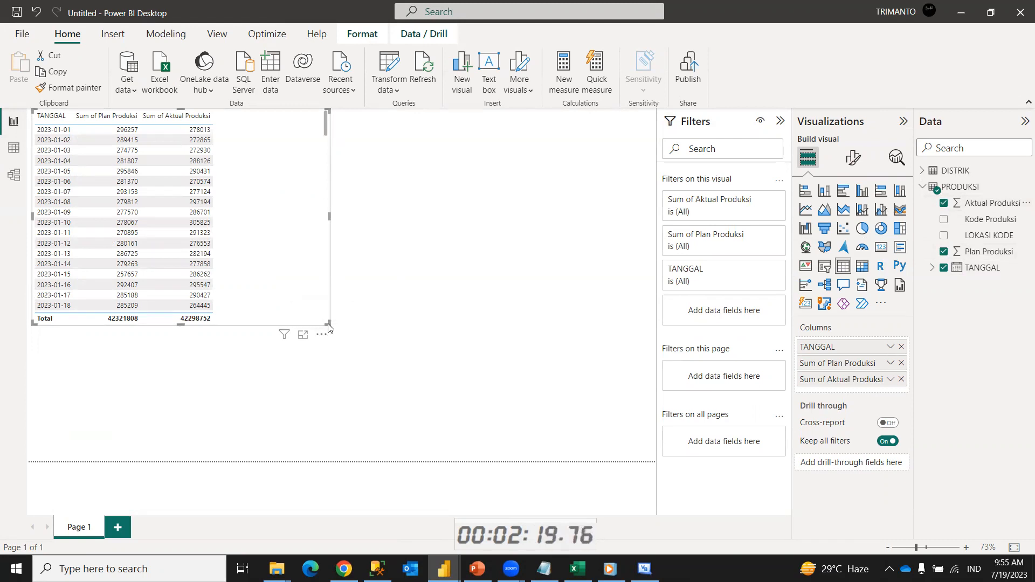
drag(325, 322, 408, 400)
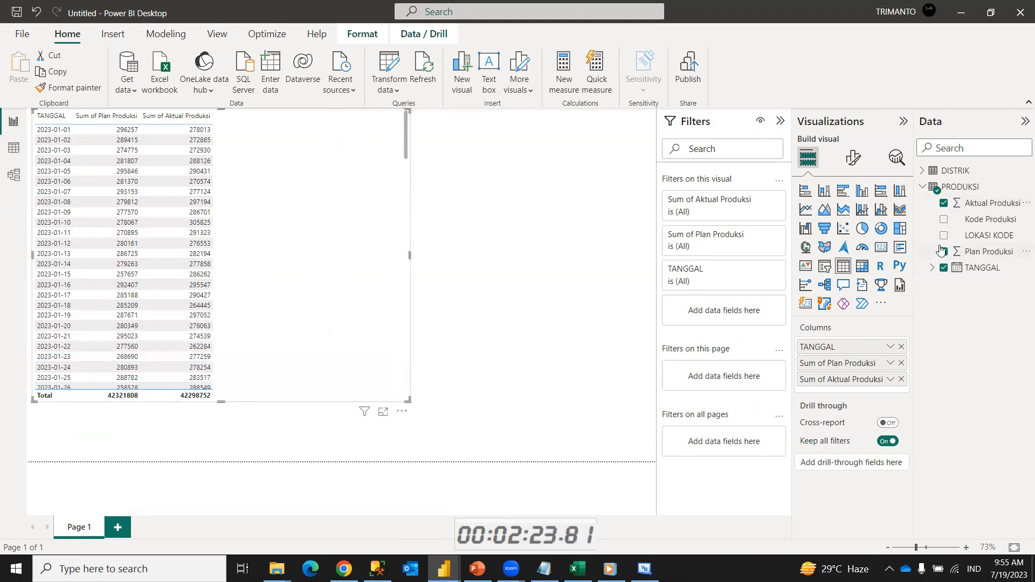
- Add NAMA LOKASI from the DISTRIK table to the table visual and place it directly after TANGGAL
click(923, 173)
click(923, 173)
click(923, 173)
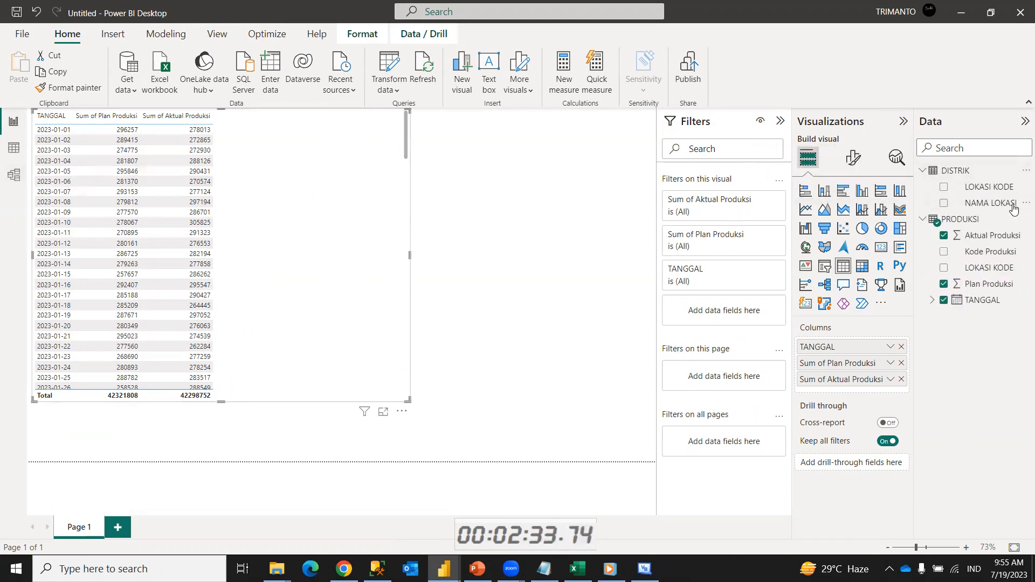
click(943, 203)
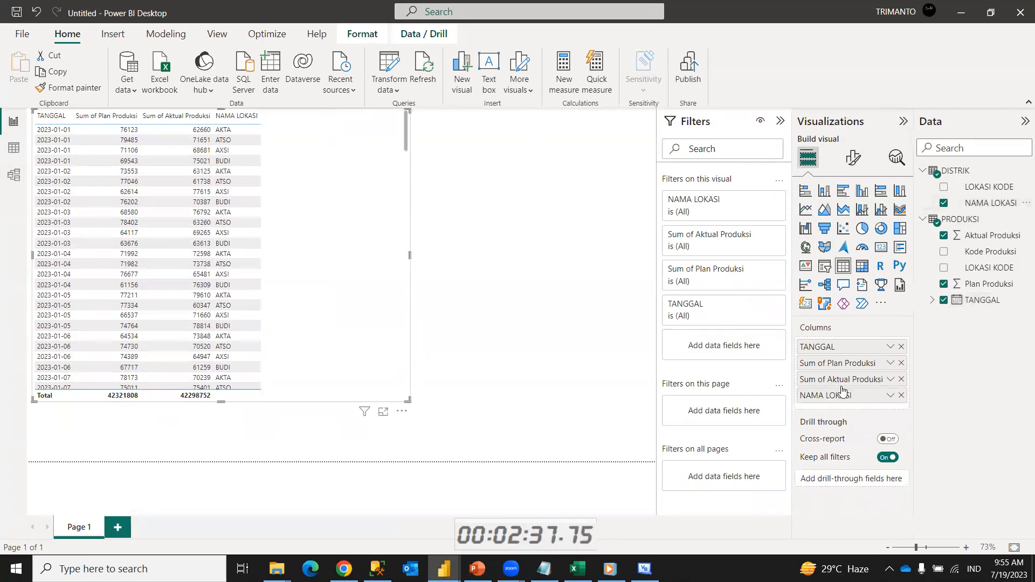
drag(835, 398, 836, 356)
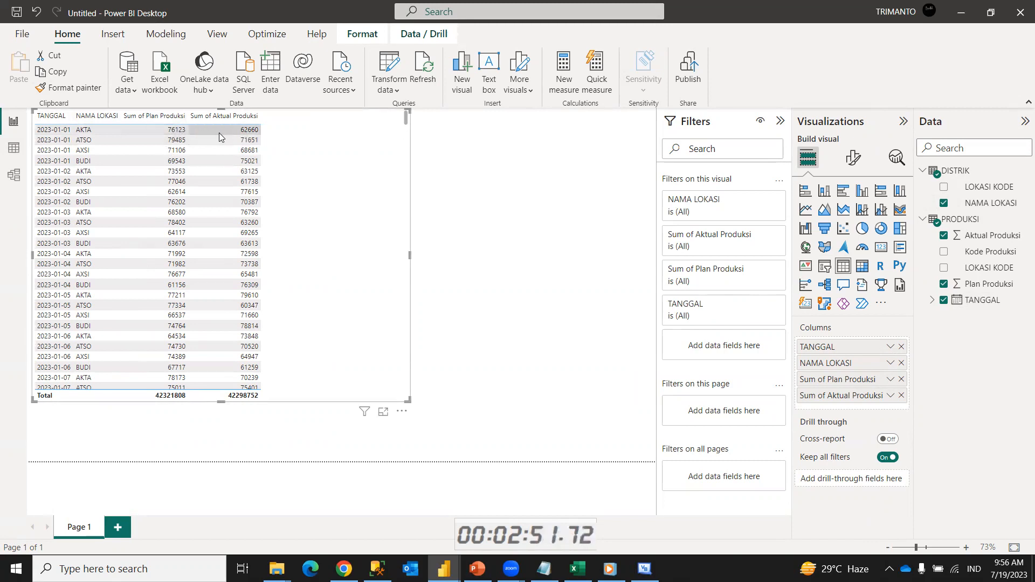
- Narrow the table visual to reduce the empty space beside the Sum of Aktual Produksi column
click(170, 132)
click(170, 132)
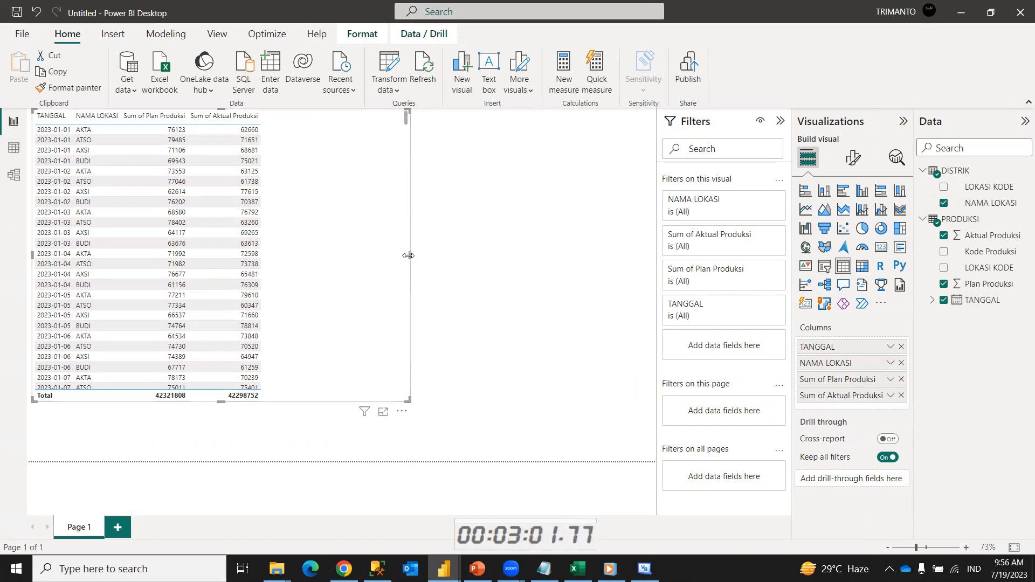
drag(408, 256, 333, 255)
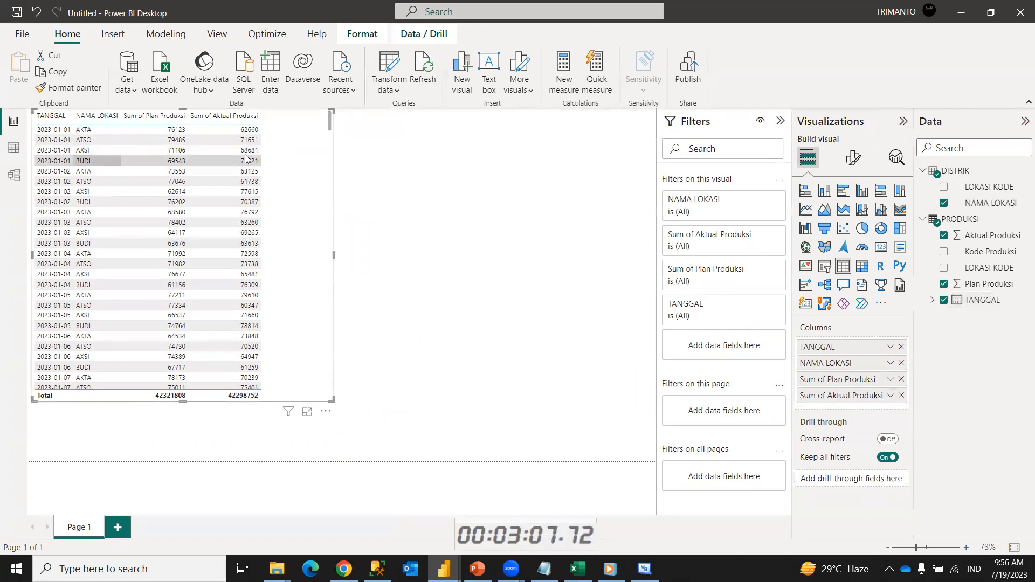
click(430, 210)
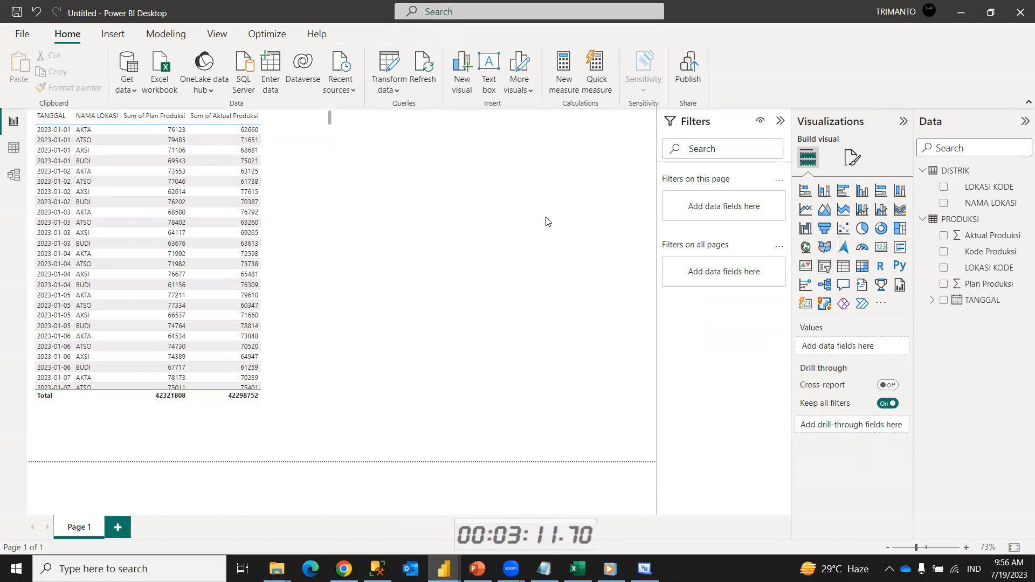
- Try a slicer on NAMA LOKASI beside the table visual, and delete it
click(827, 274)
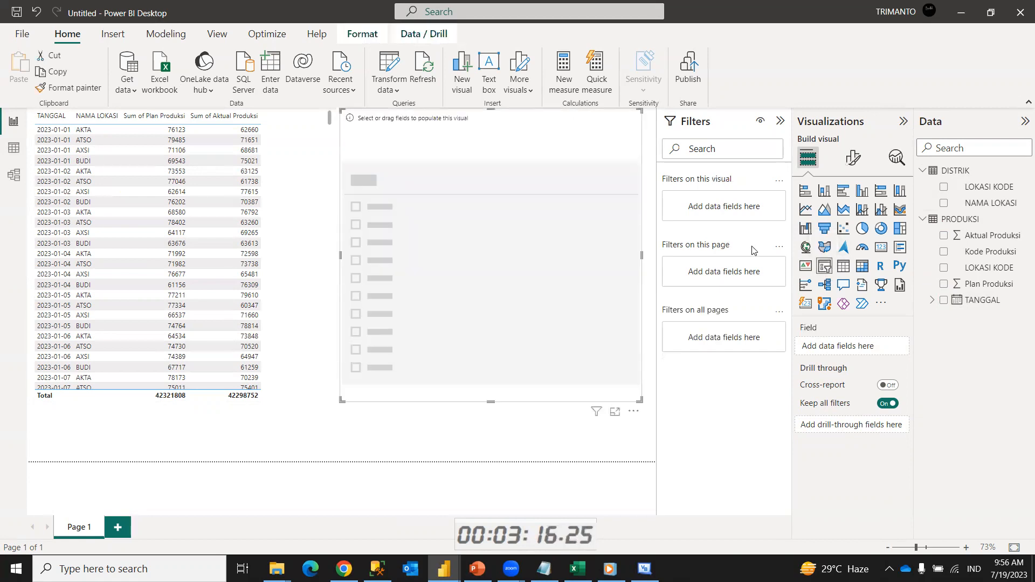
click(943, 204)
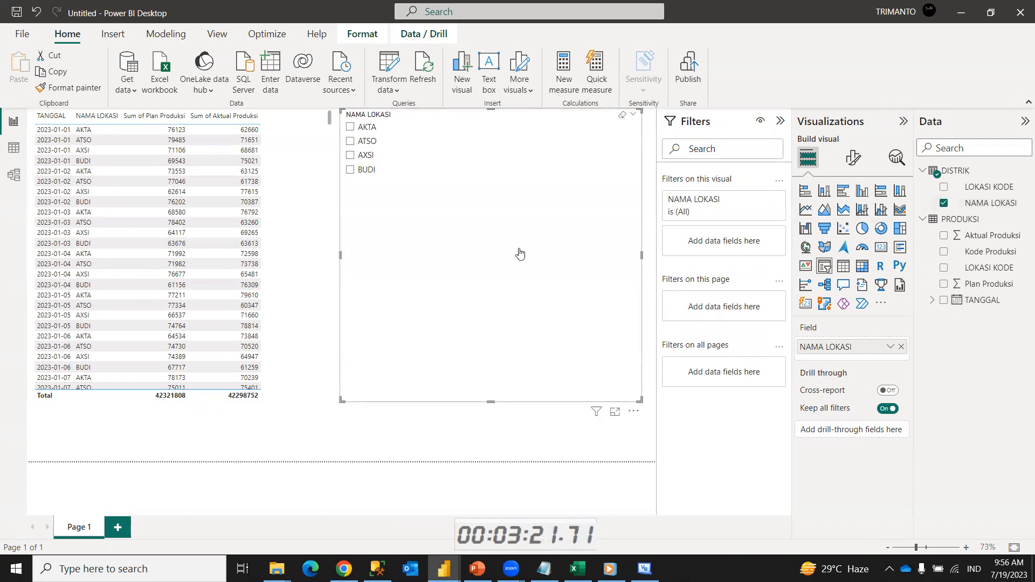
key(Delete)
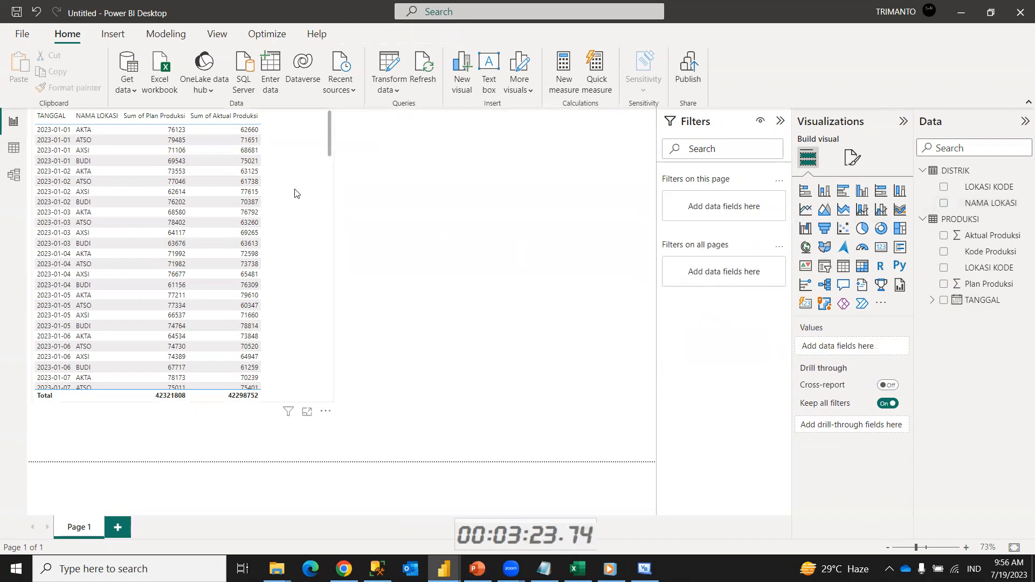
- Try to convert the production table visual into a clustered bar chart
click(295, 193)
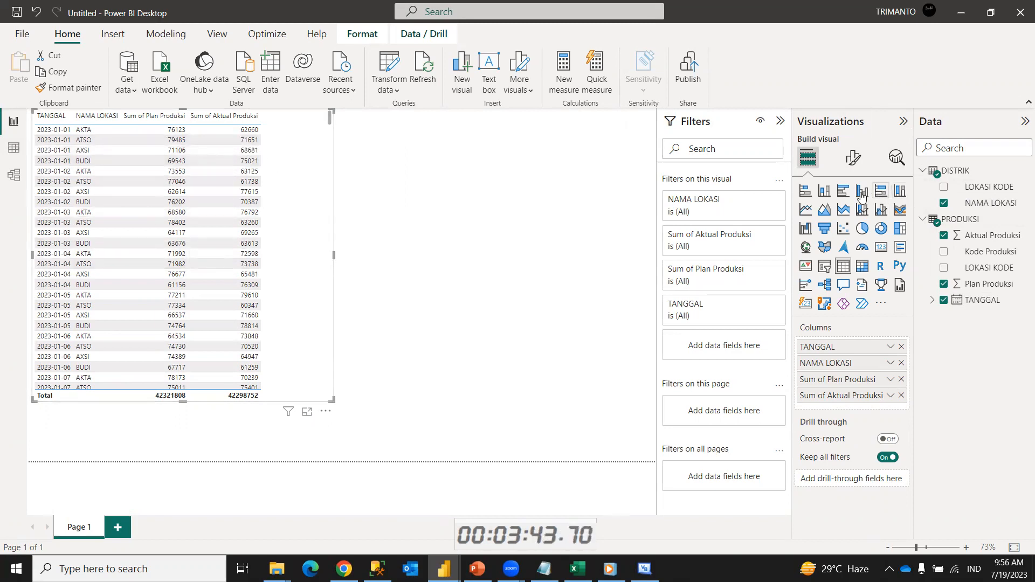
click(844, 192)
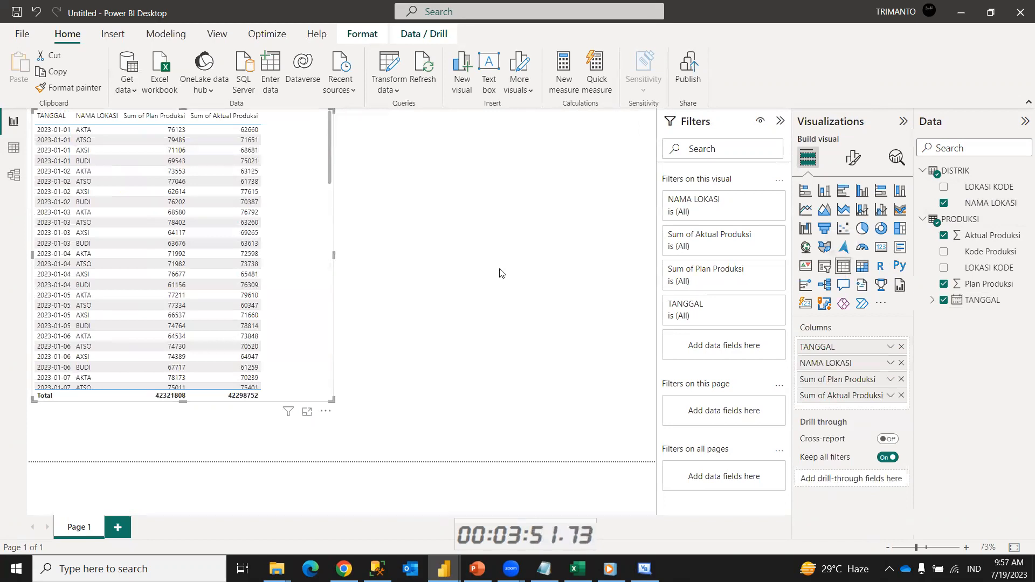
click(477, 230)
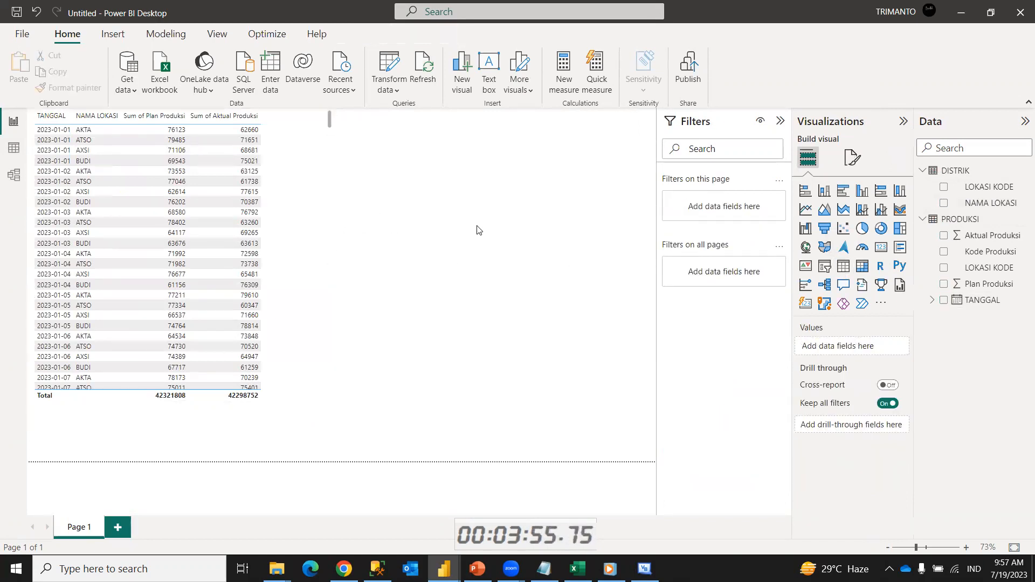
- Try inserting a separate, empty clustered bar chart beside the table with no visual selected
click(305, 196)
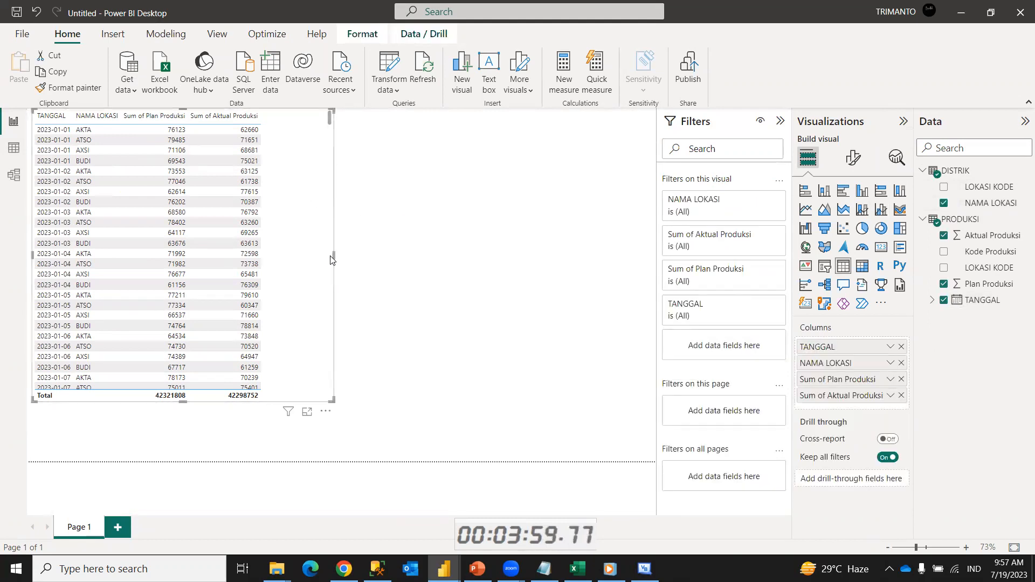
click(424, 258)
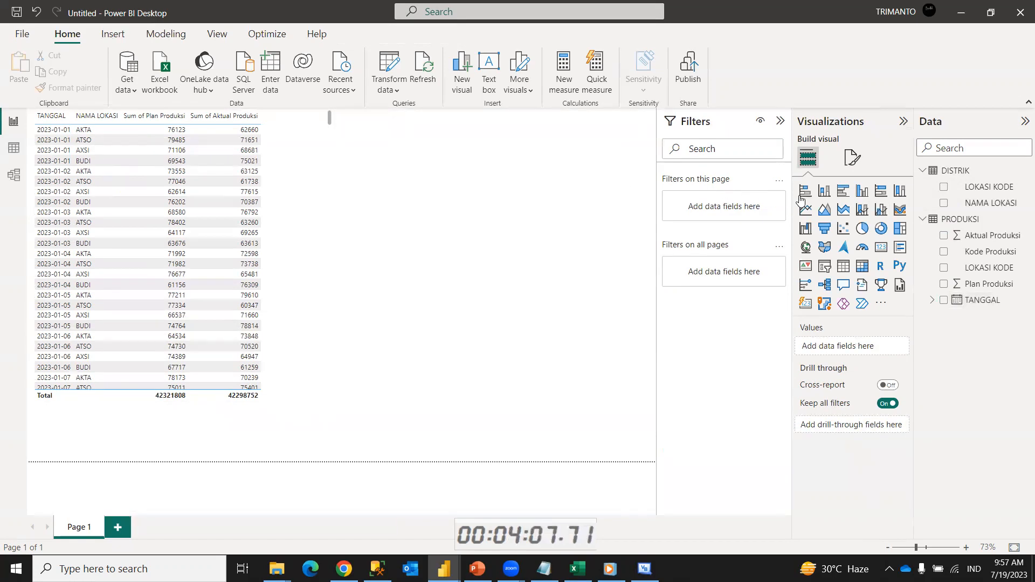
click(844, 192)
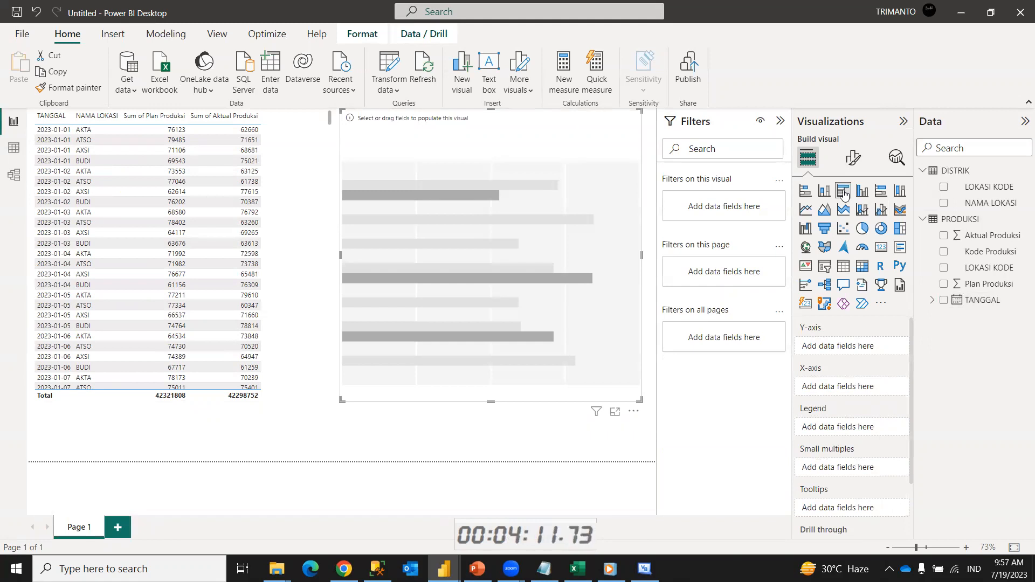
click(845, 193)
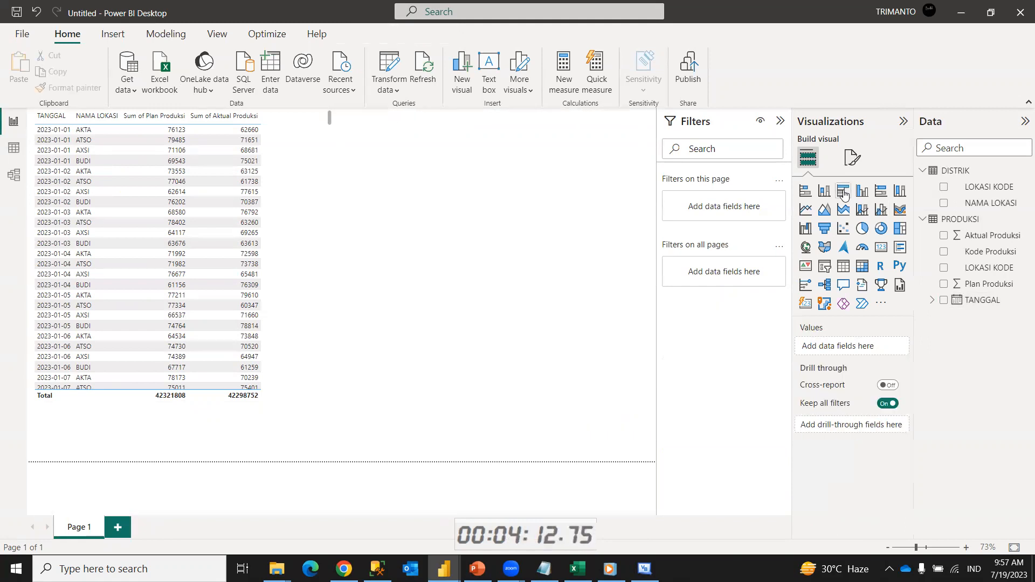
- Add a slicer on NAMA LOKASI beside the production table and narrow it from its table-facing side
click(824, 267)
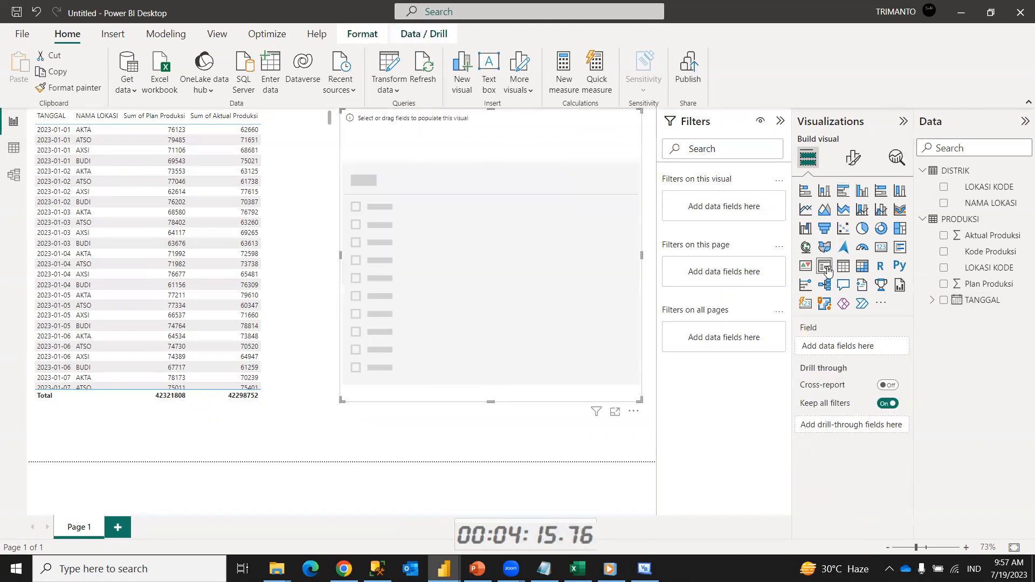
click(944, 205)
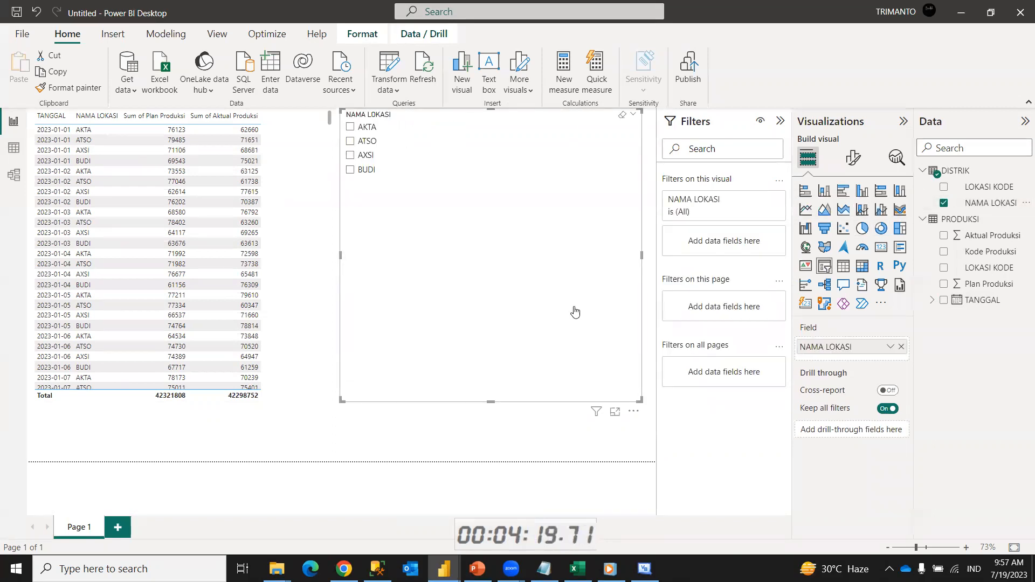
drag(339, 252, 484, 257)
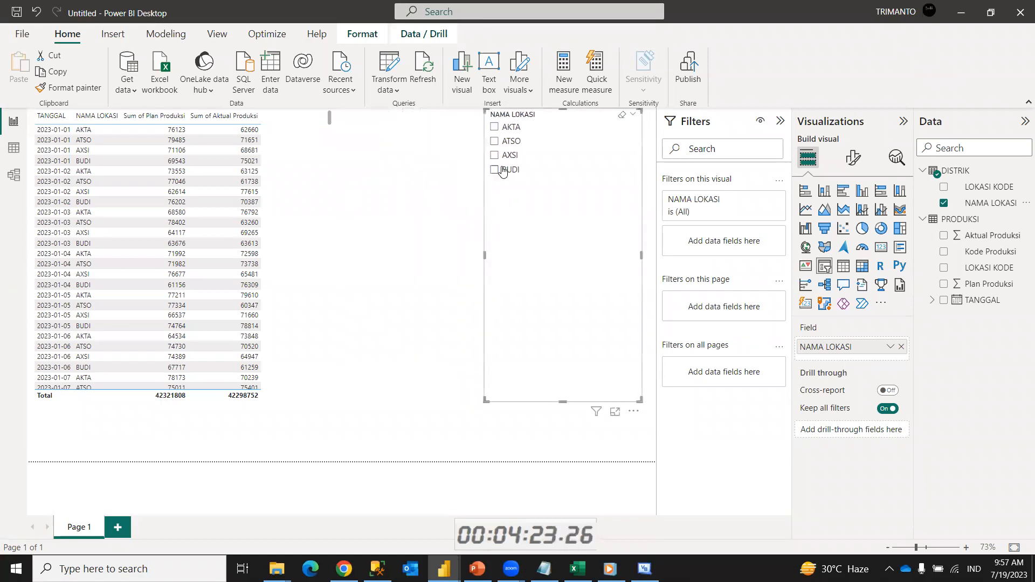
- Test the NAMA LOKASI slicer by filtering the table to one location at a time: AKTA, ATSO, AXSI and AKTA again
click(494, 128)
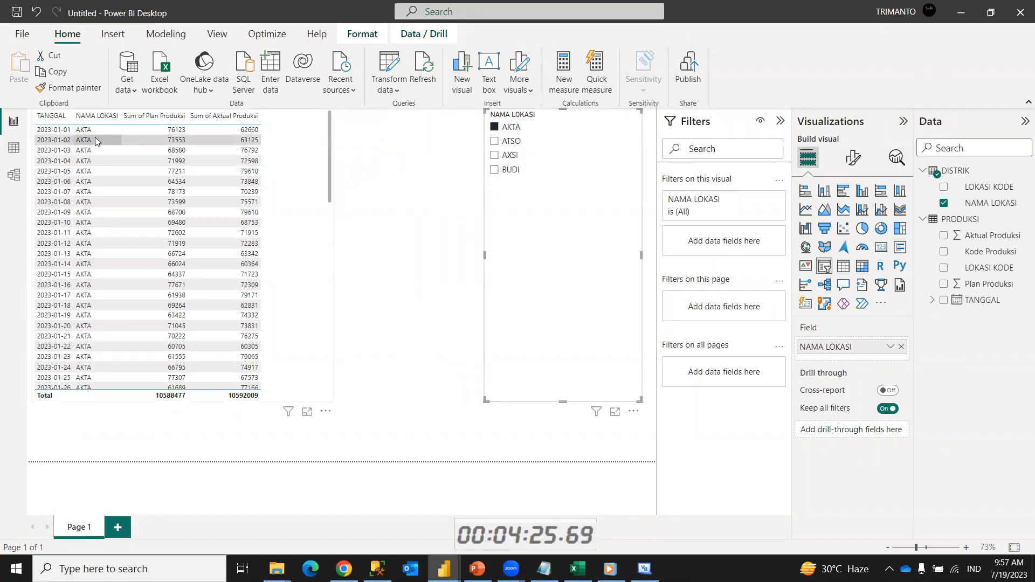
click(495, 142)
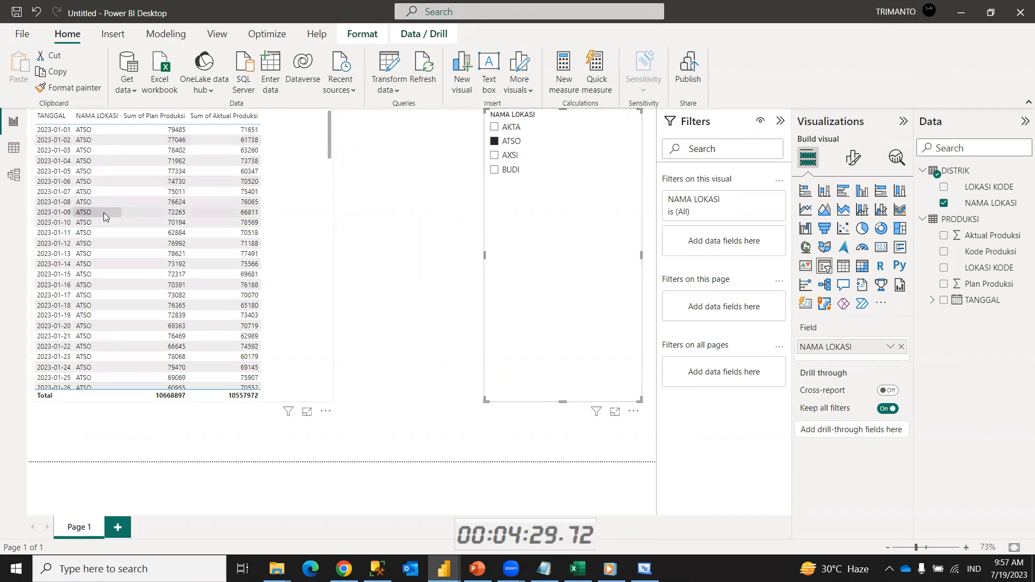
click(493, 155)
click(495, 128)
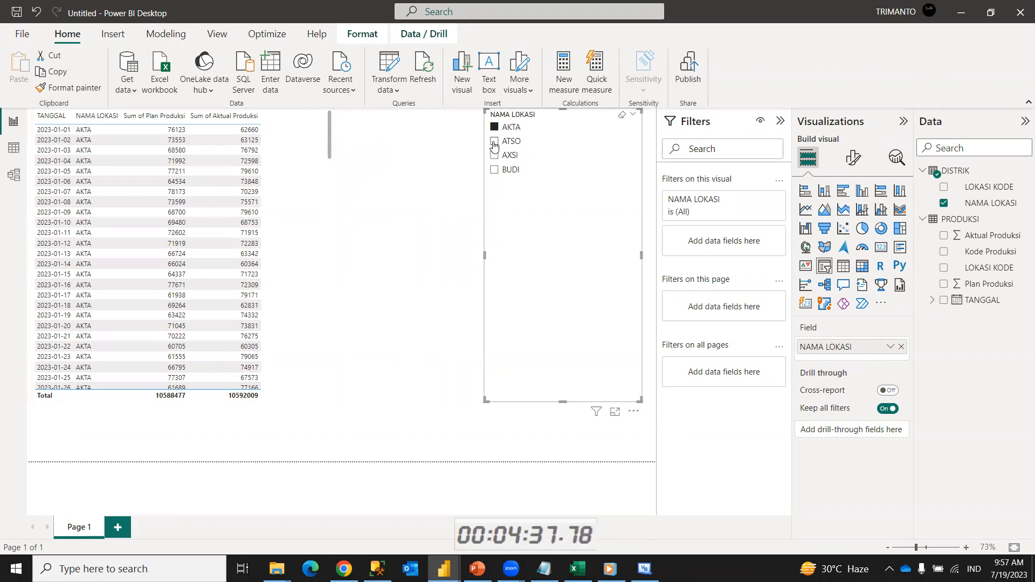
- Try selecting several locations together in the slicer, up to AKTA, ATSO and AXSI, and clear the whole selection
click(494, 143)
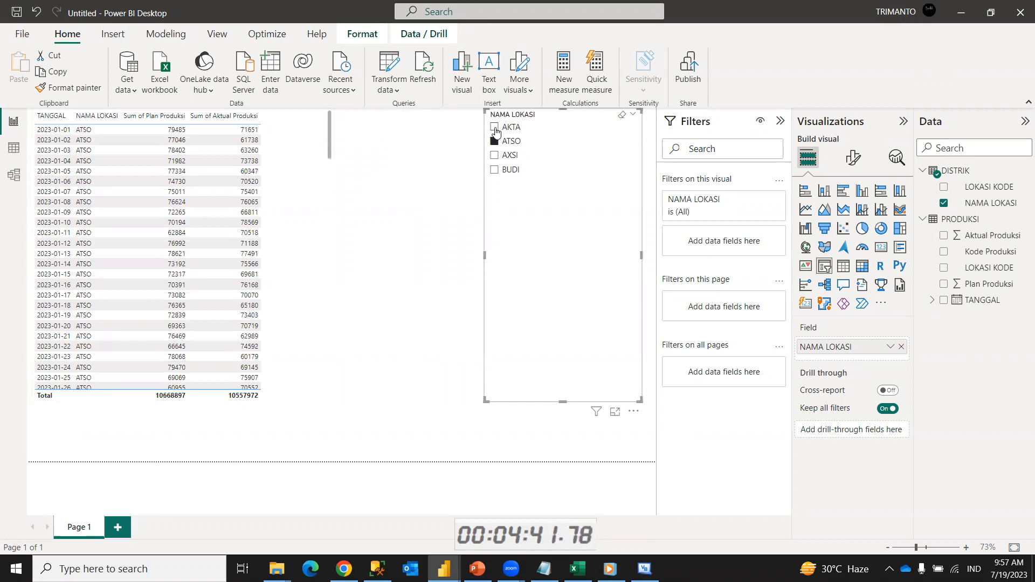
ctrl+click(495, 130)
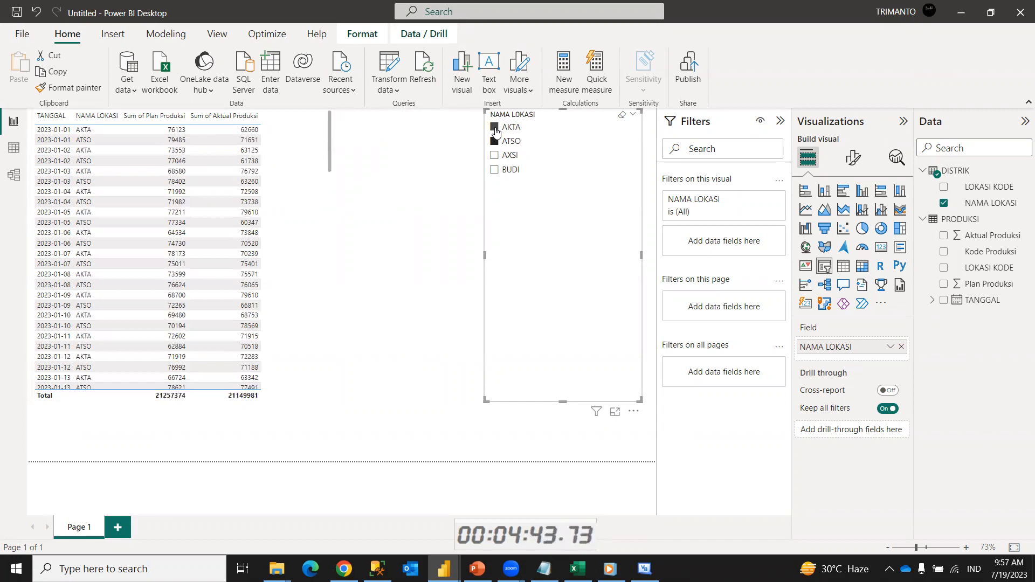
click(496, 131)
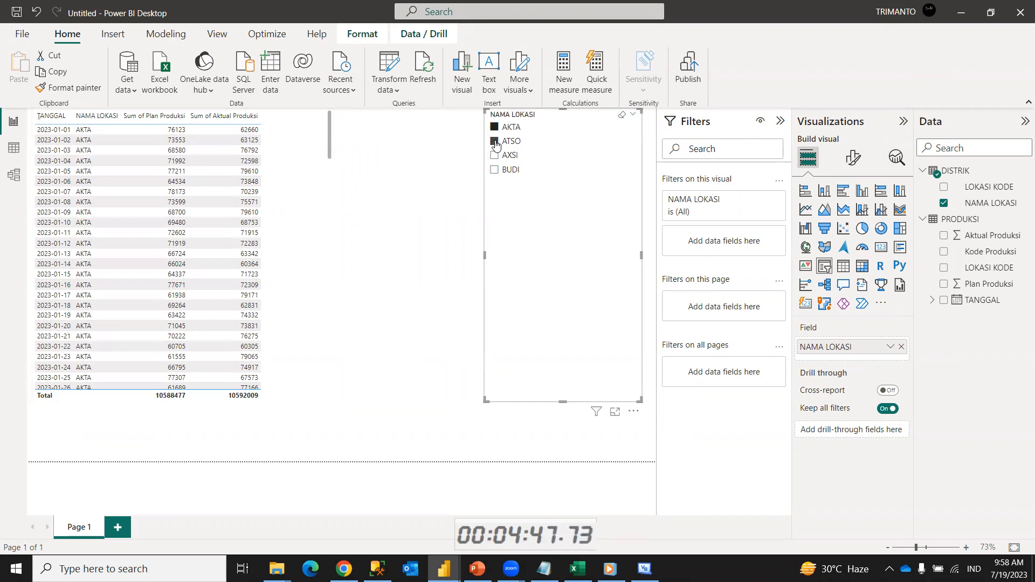
click(495, 156)
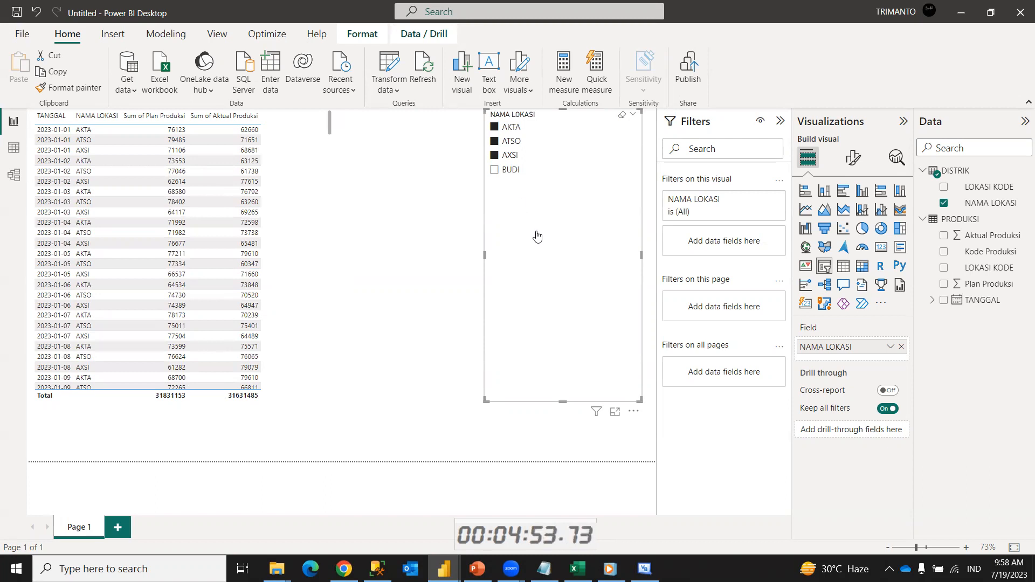
click(407, 208)
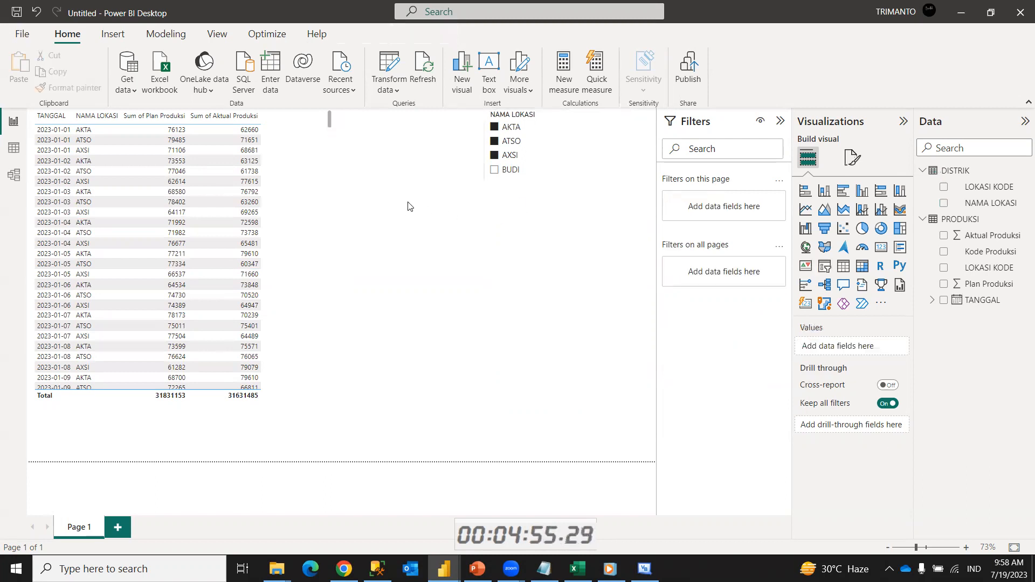
click(494, 129)
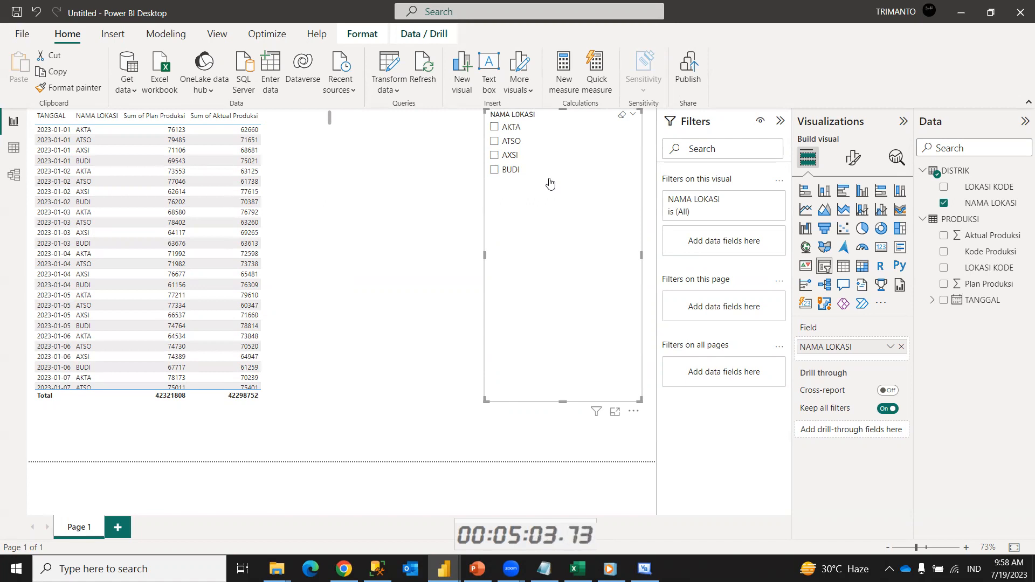
- Try the Minimal, Contrast alternating rows and Bold header flashy rows style presets on the production table, and return it to Default
click(311, 170)
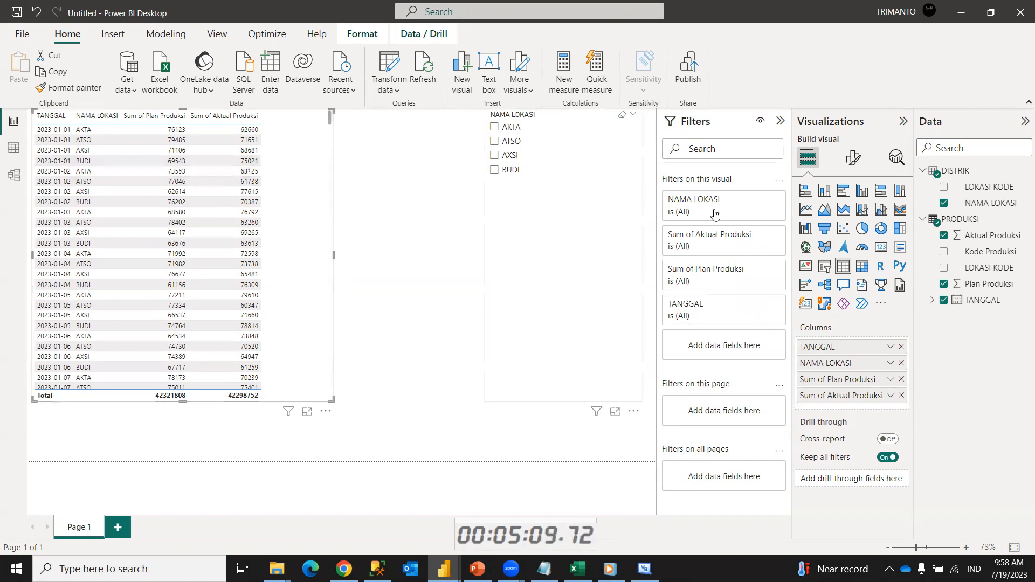
click(854, 158)
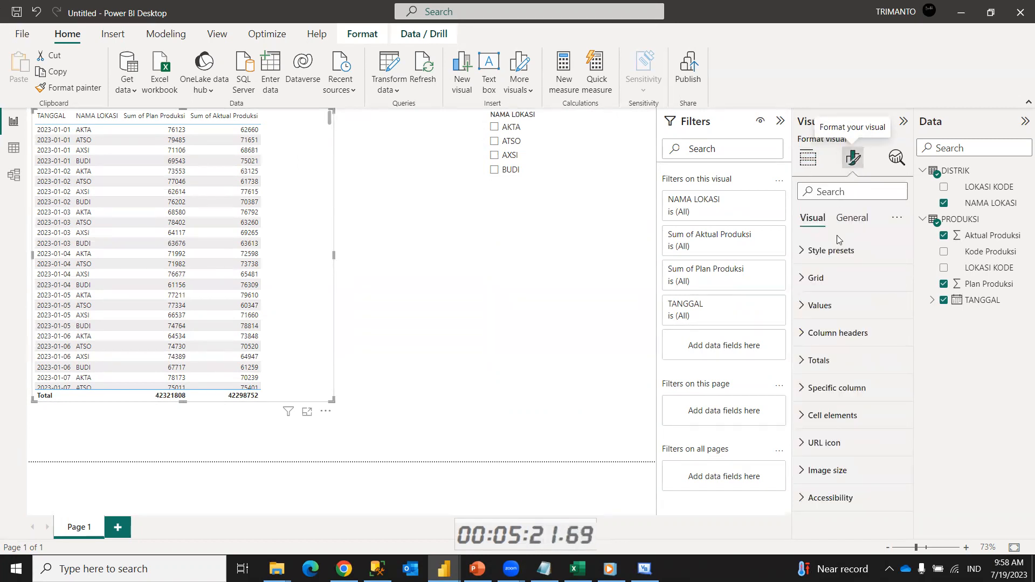
click(836, 256)
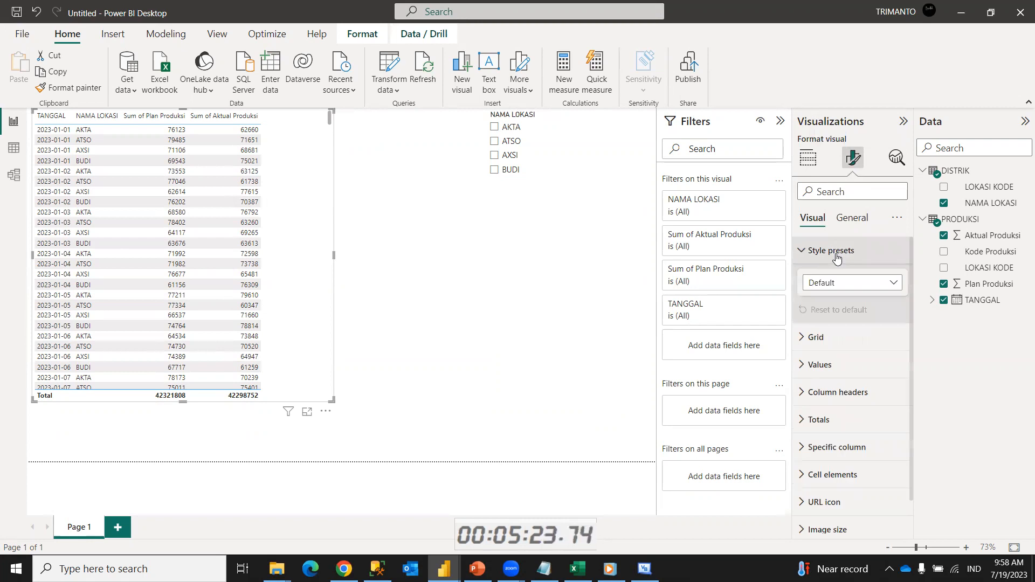
click(844, 285)
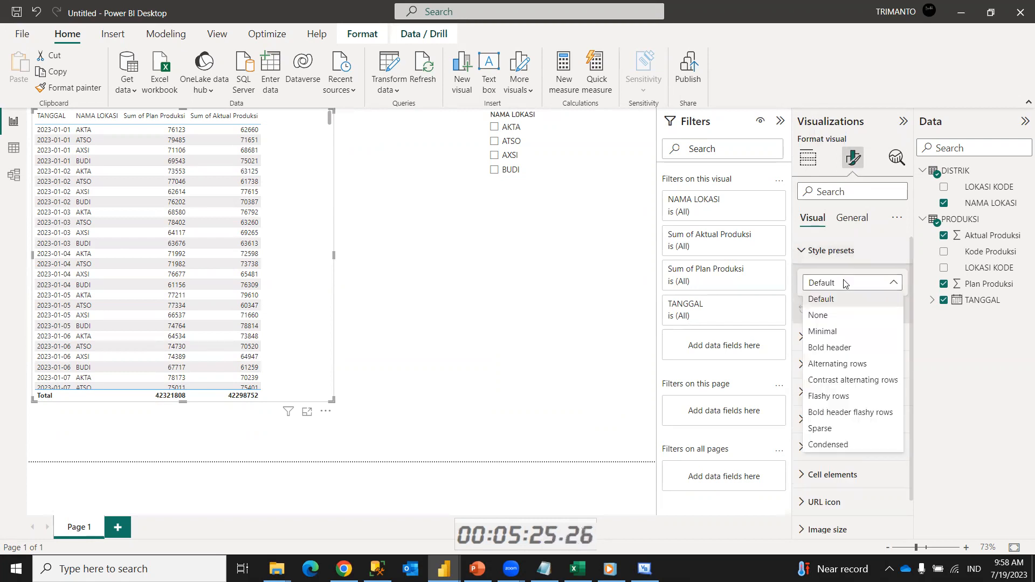
click(829, 331)
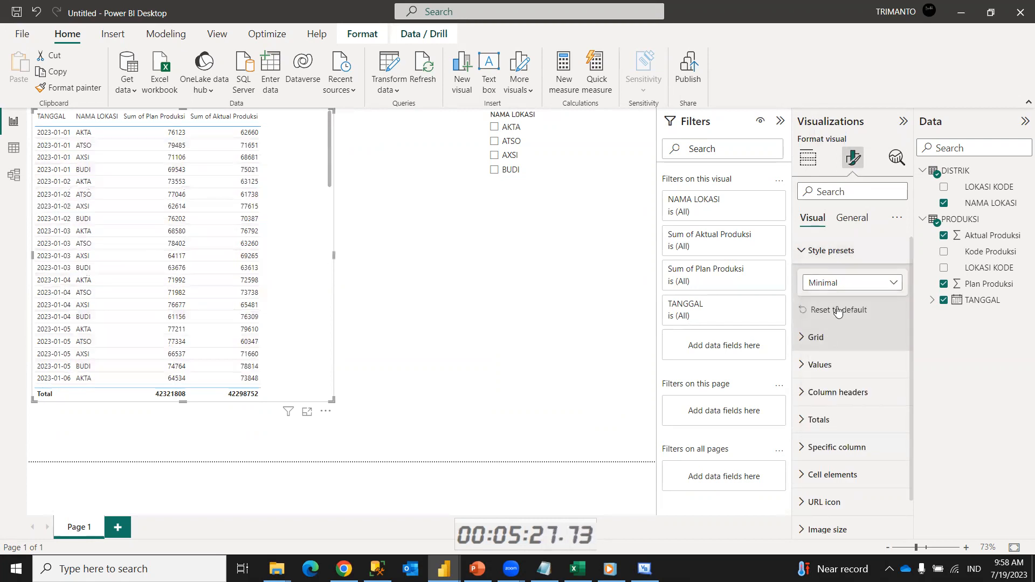
click(848, 292)
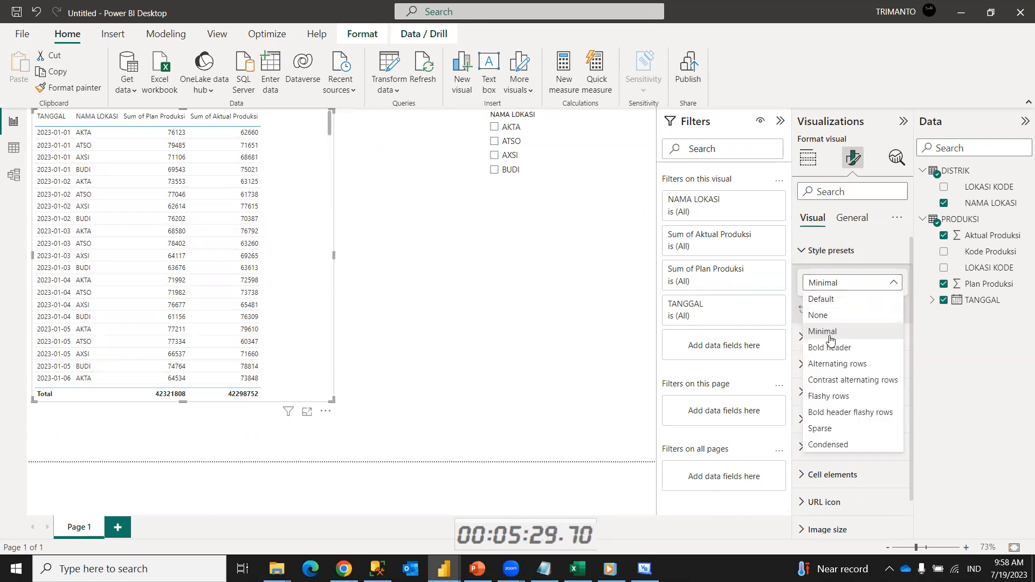
click(837, 381)
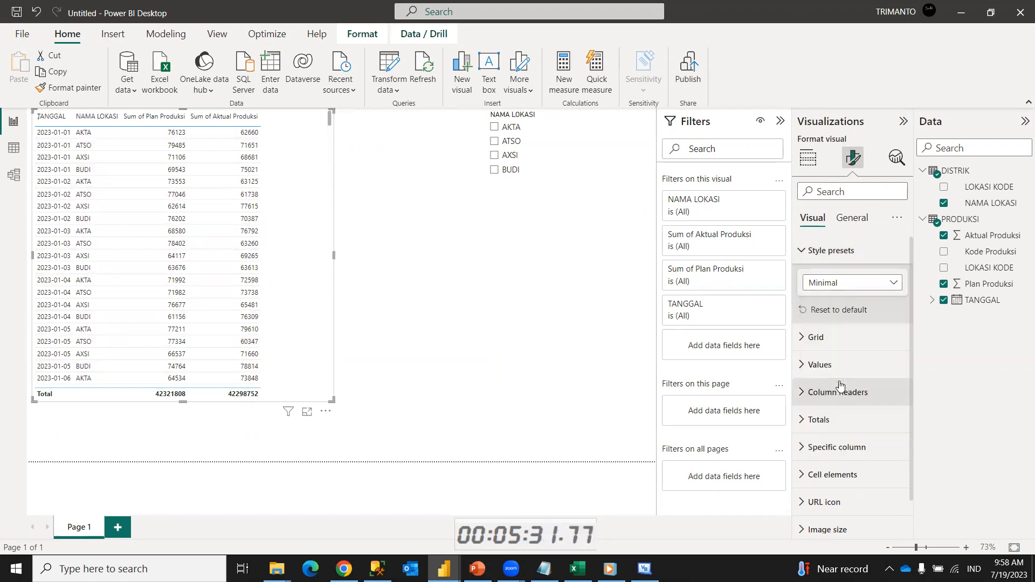
click(850, 291)
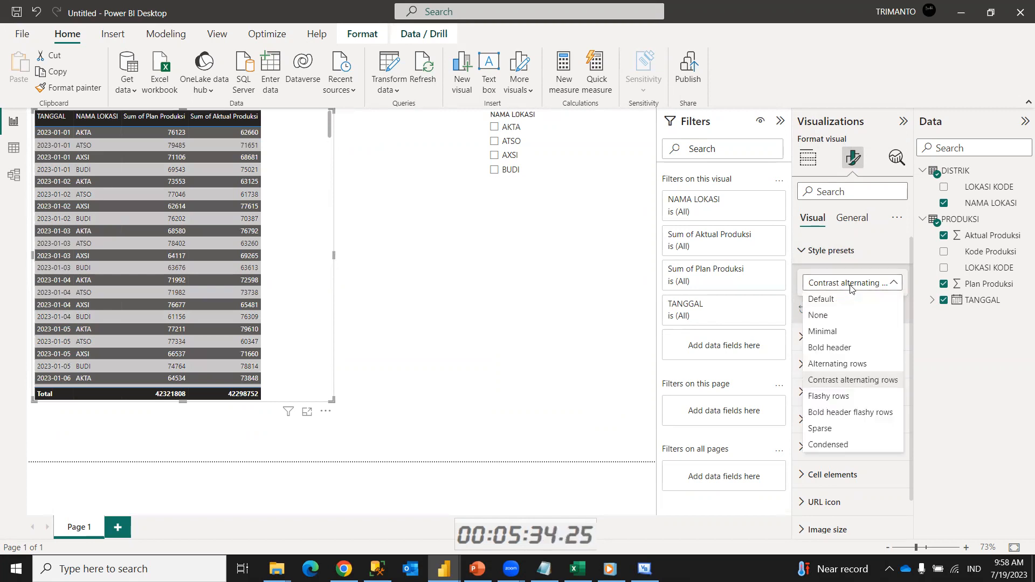
click(833, 412)
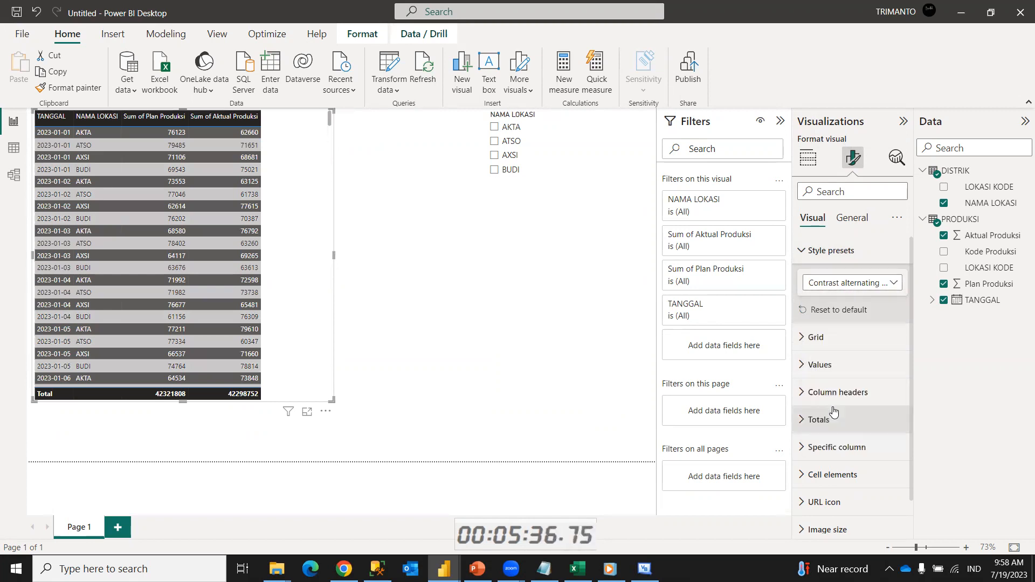
click(850, 284)
click(827, 296)
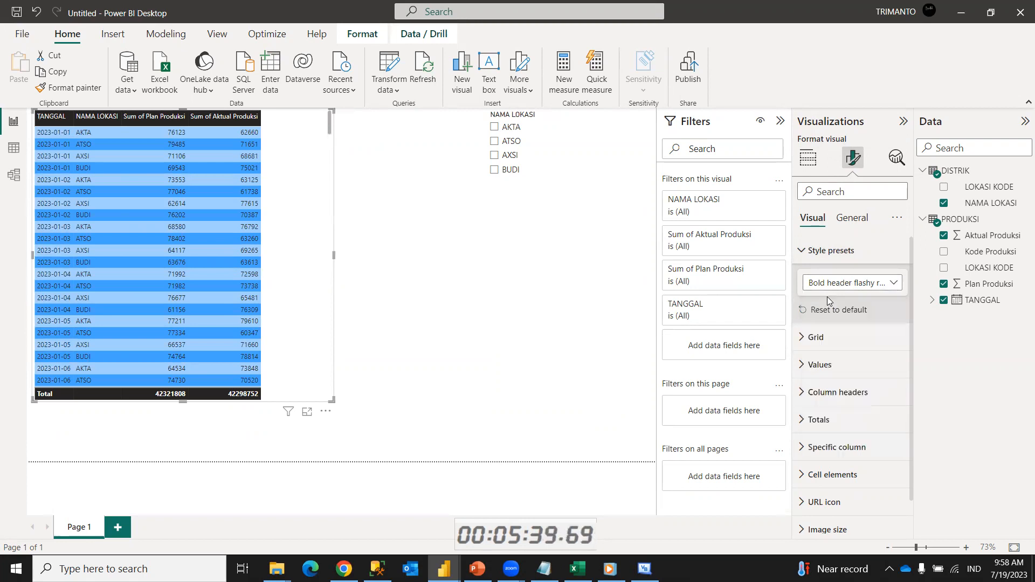
click(803, 251)
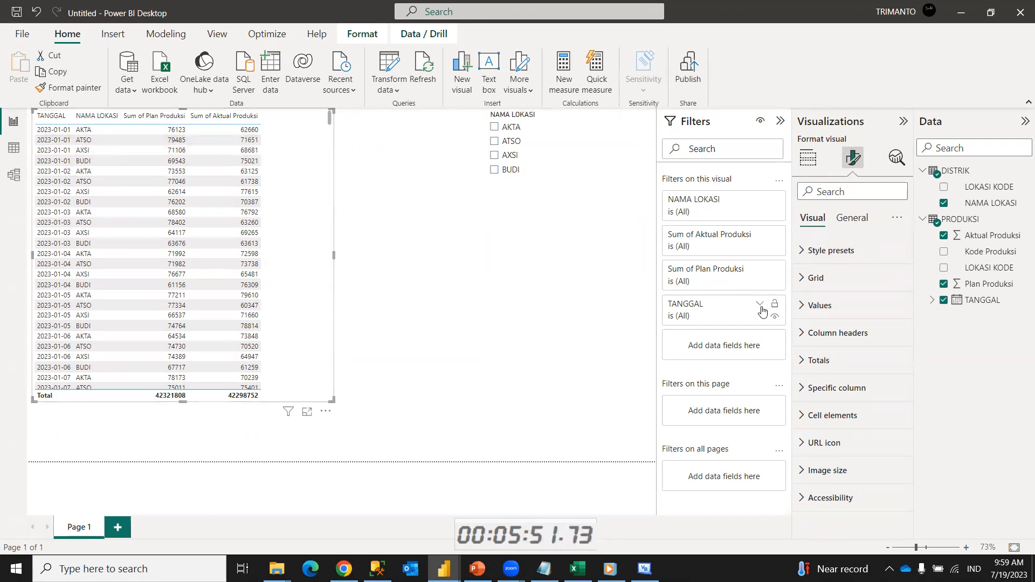
- Try red as the alternate background color of the table's values, and set it to light blue instead
click(819, 334)
click(819, 334)
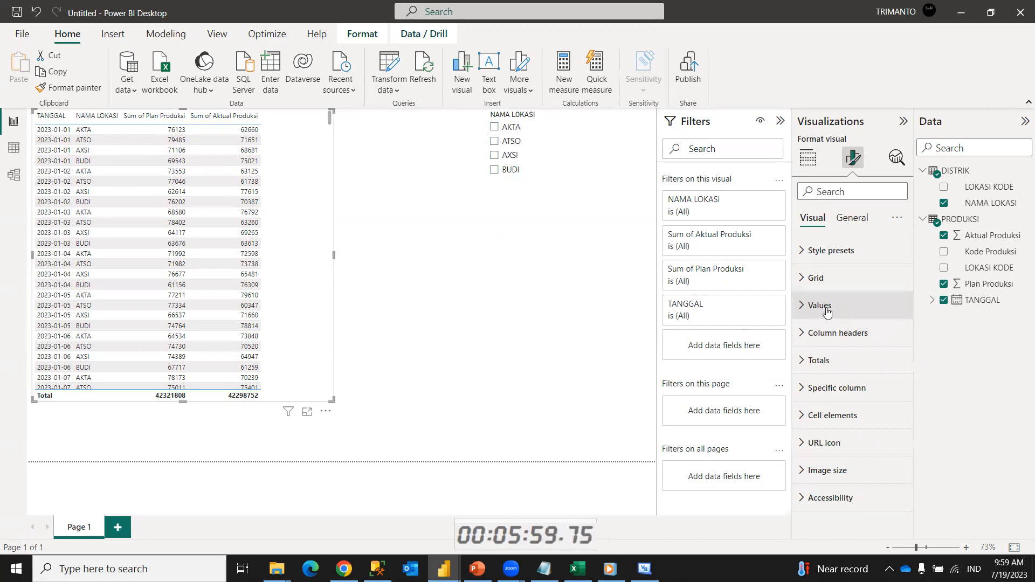
click(827, 312)
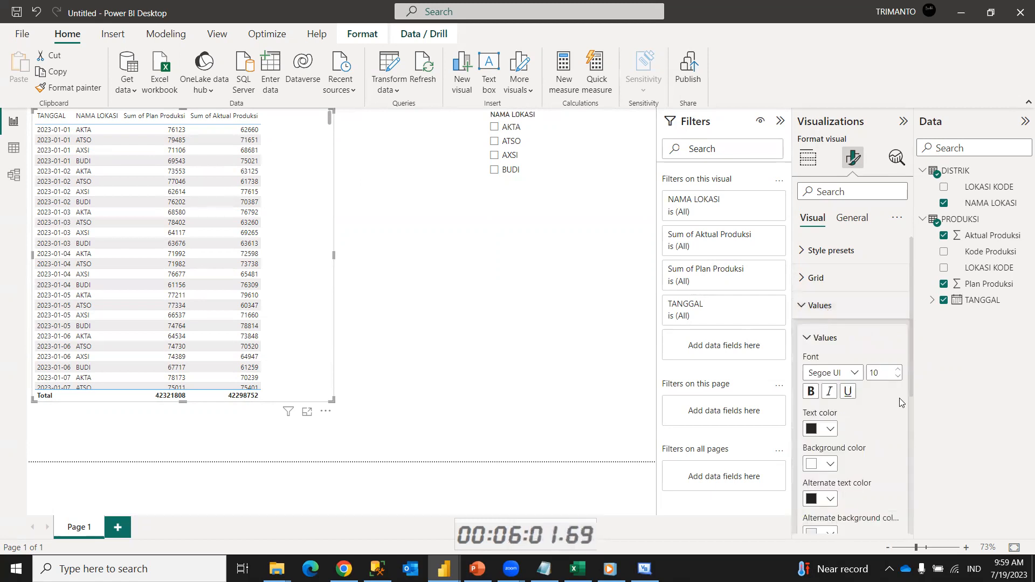
drag(911, 358, 908, 413)
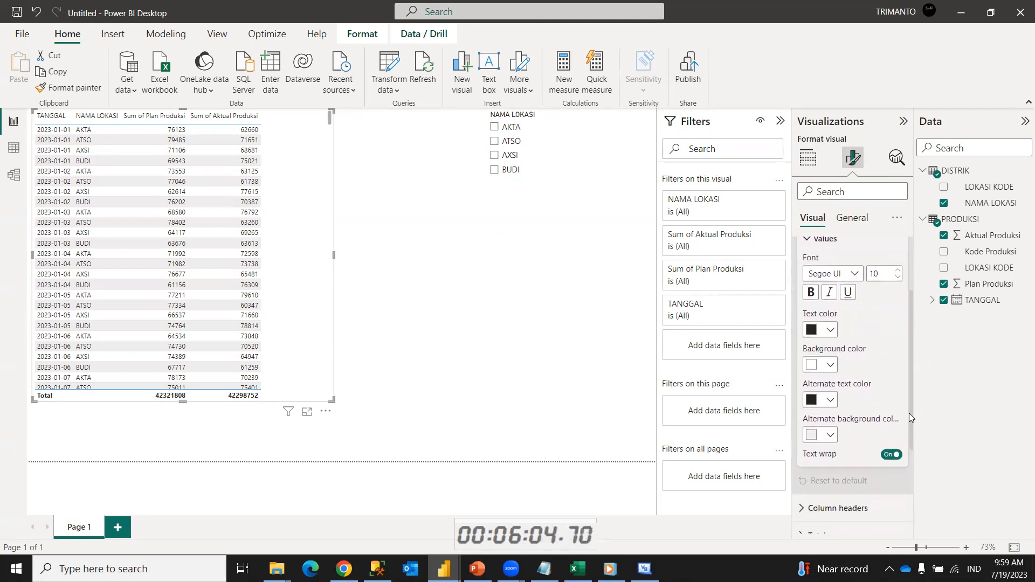
click(831, 366)
click(831, 367)
click(831, 435)
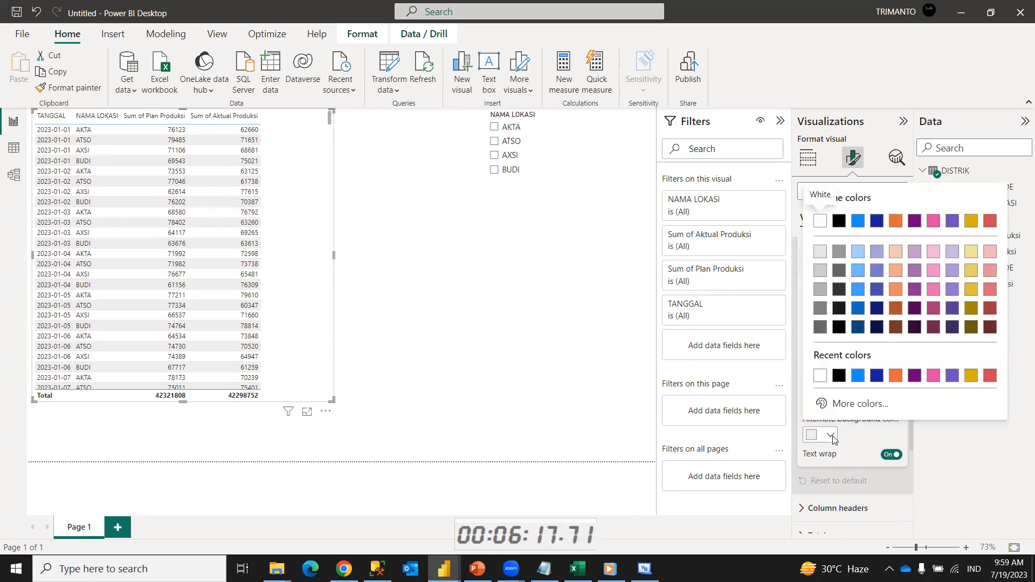
click(991, 221)
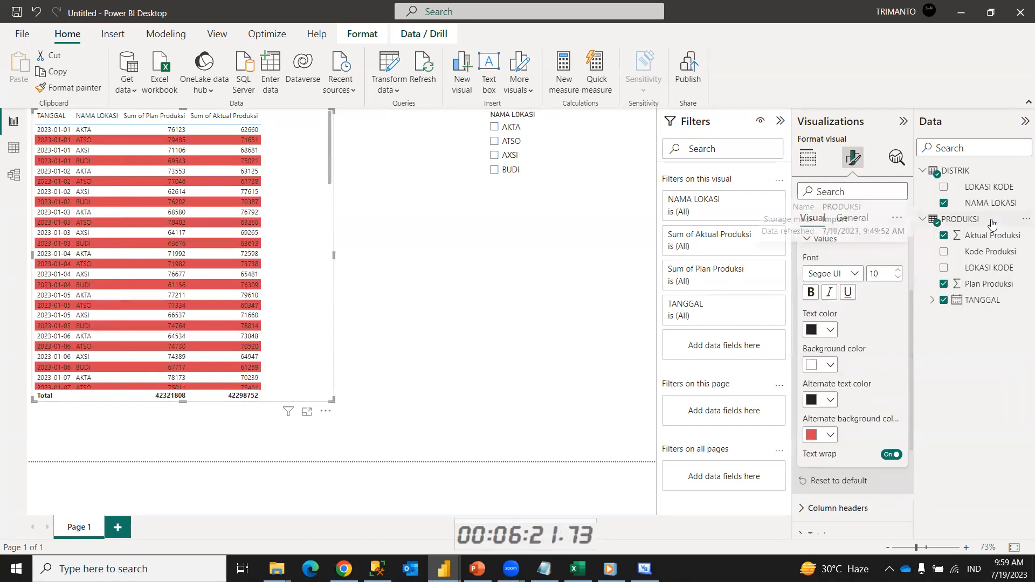
click(831, 436)
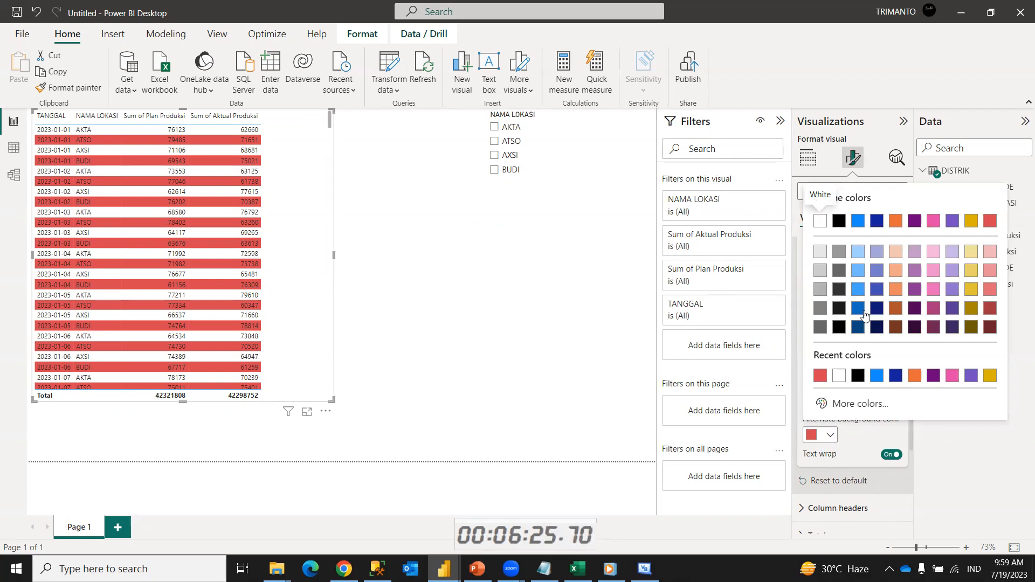
click(857, 253)
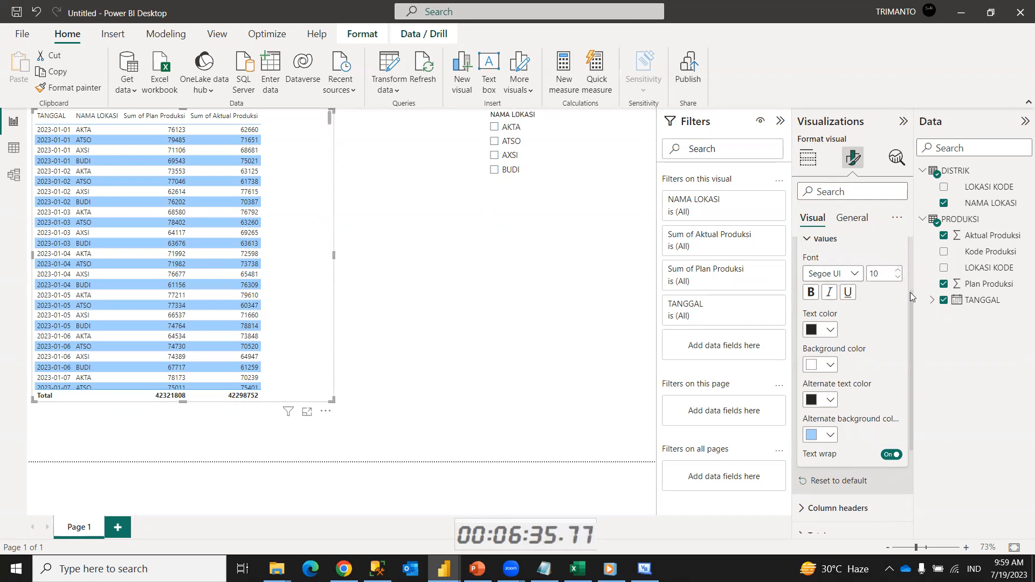
scroll(910, 285, up, 3)
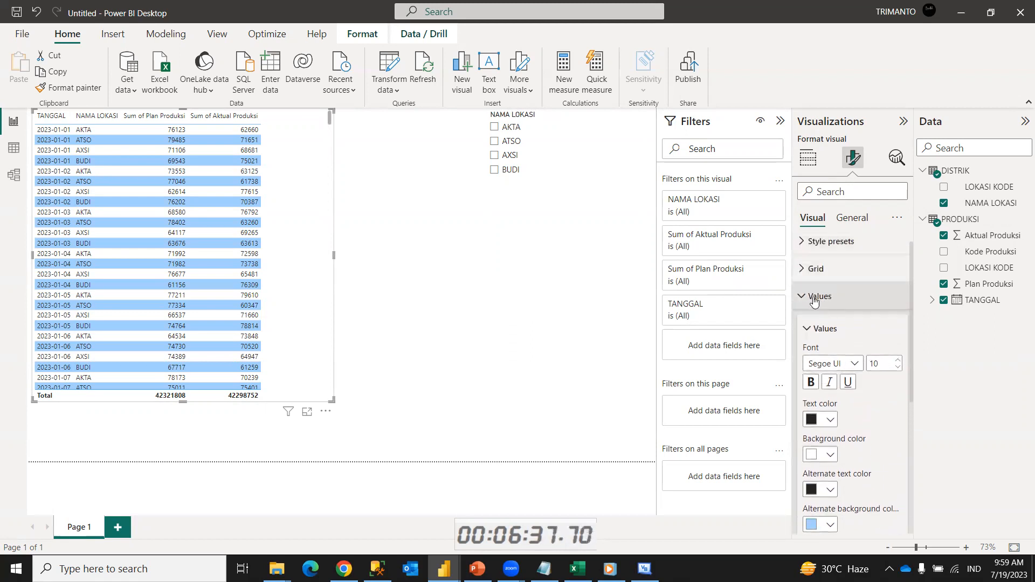
click(804, 299)
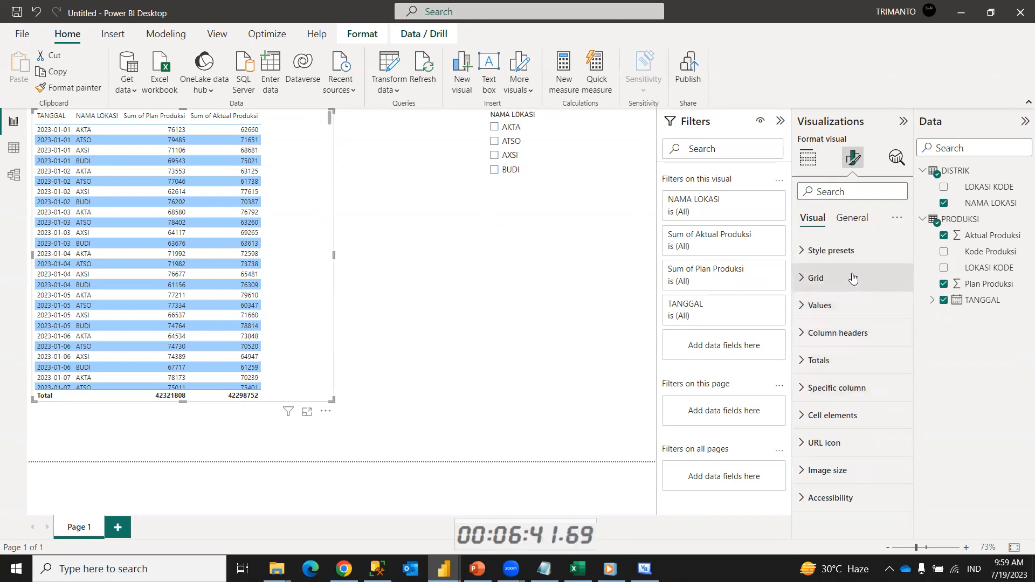
- Make the production table's column header text bold
click(844, 338)
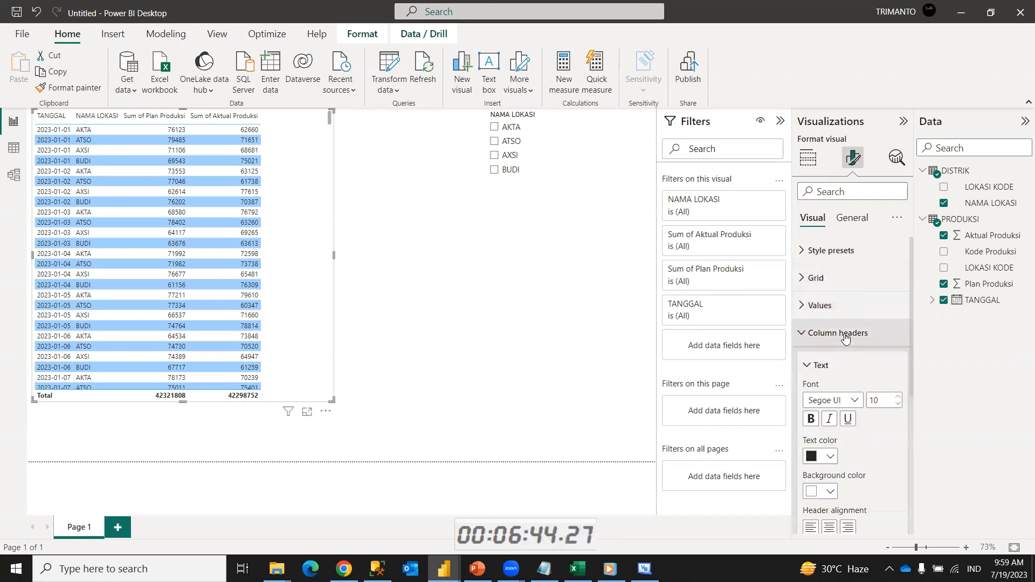
click(812, 419)
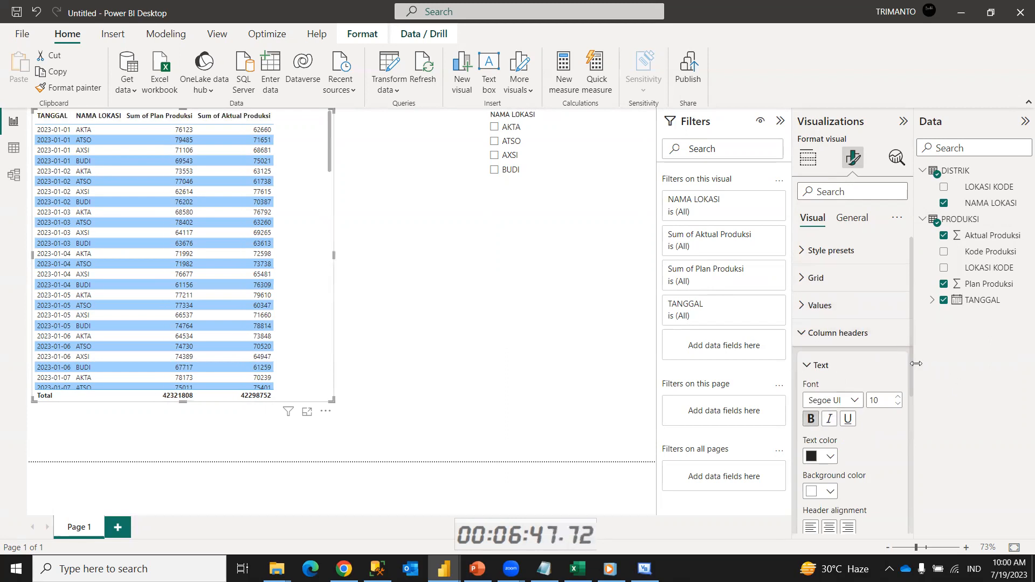
drag(911, 362, 912, 388)
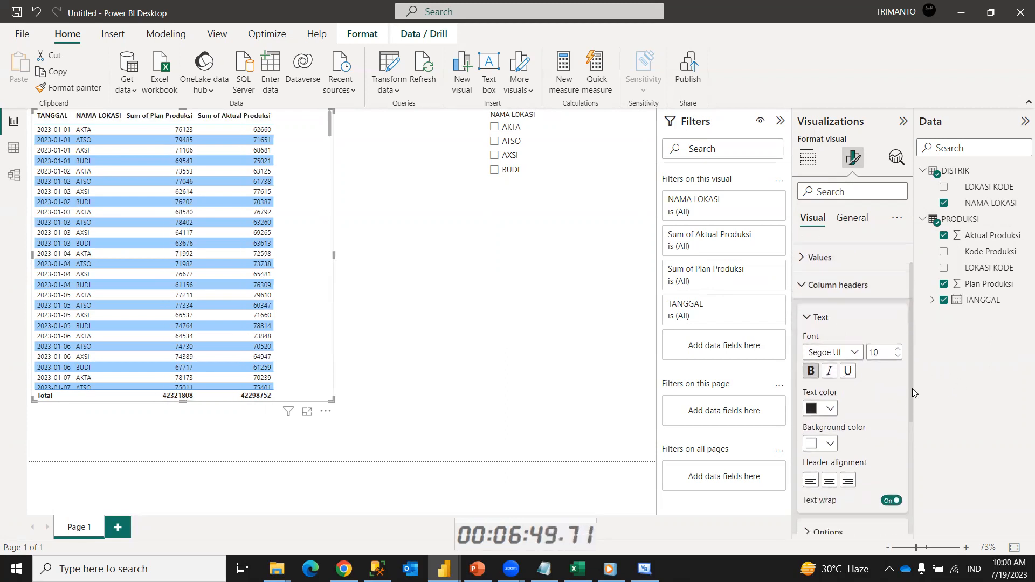
- Center the production table's column headers and rename its Sum of Plan Produksi column to PLAN
click(833, 482)
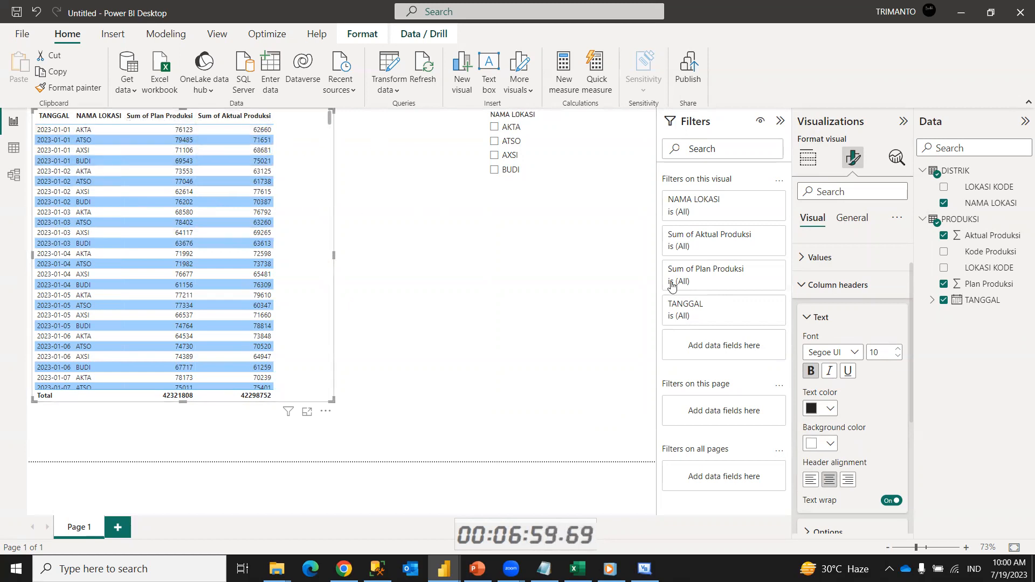
click(809, 159)
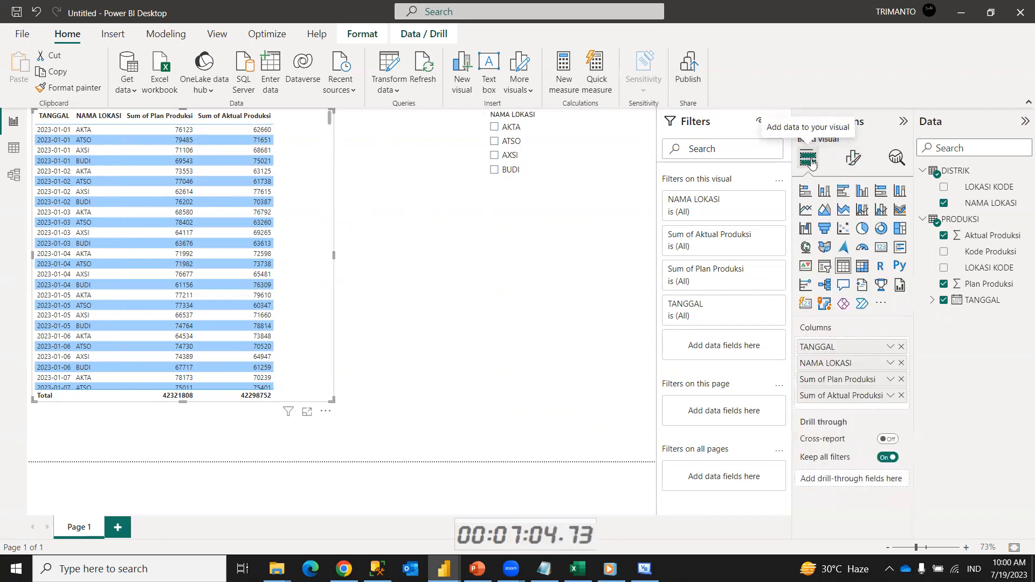
click(891, 380)
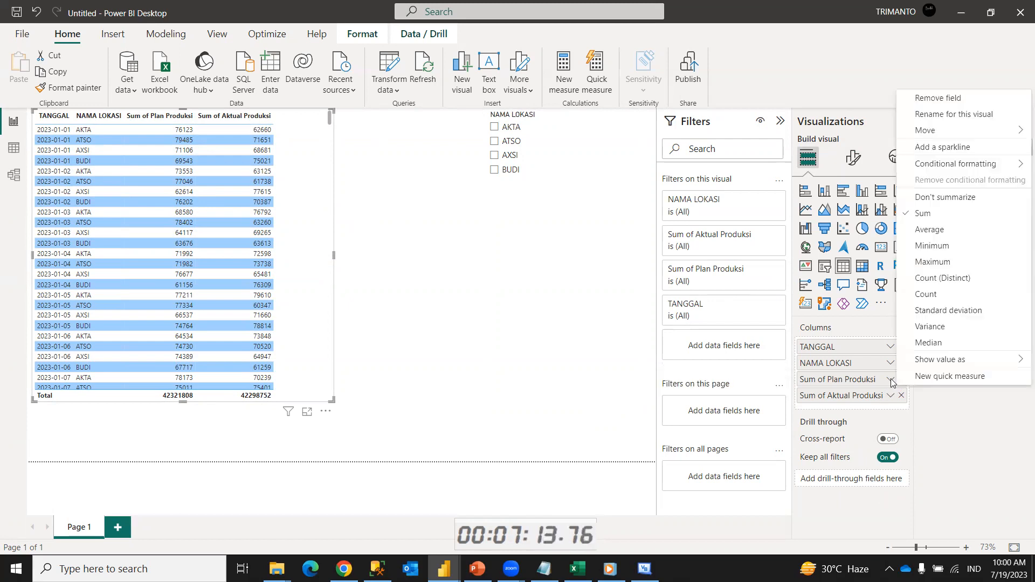
click(963, 115)
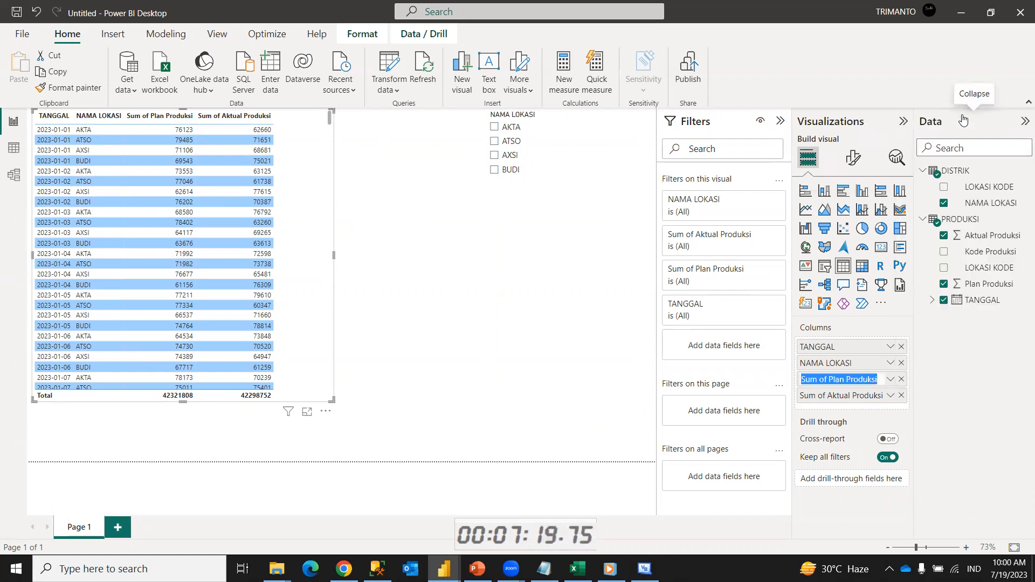
text(PLAN)
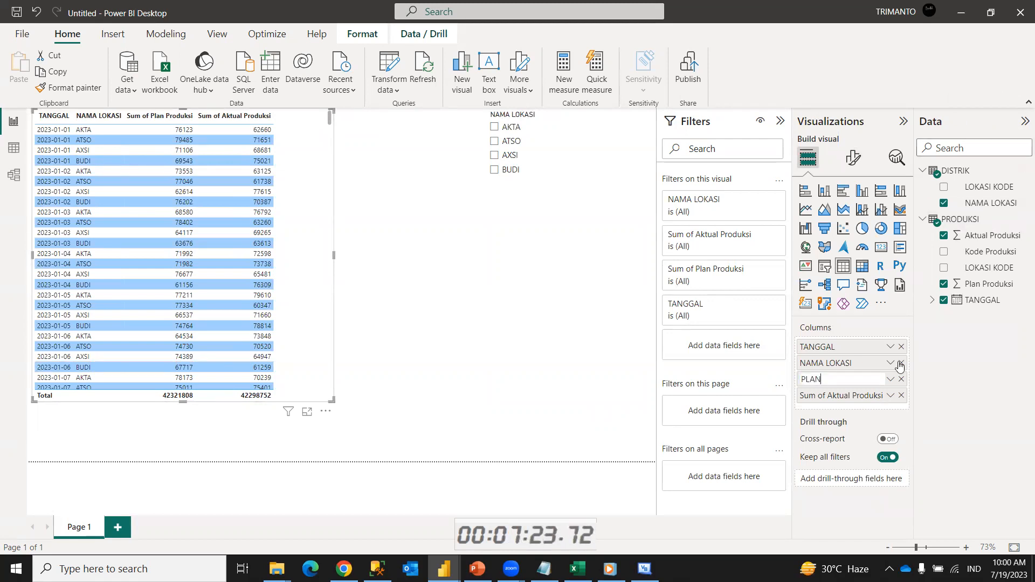
key(Return)
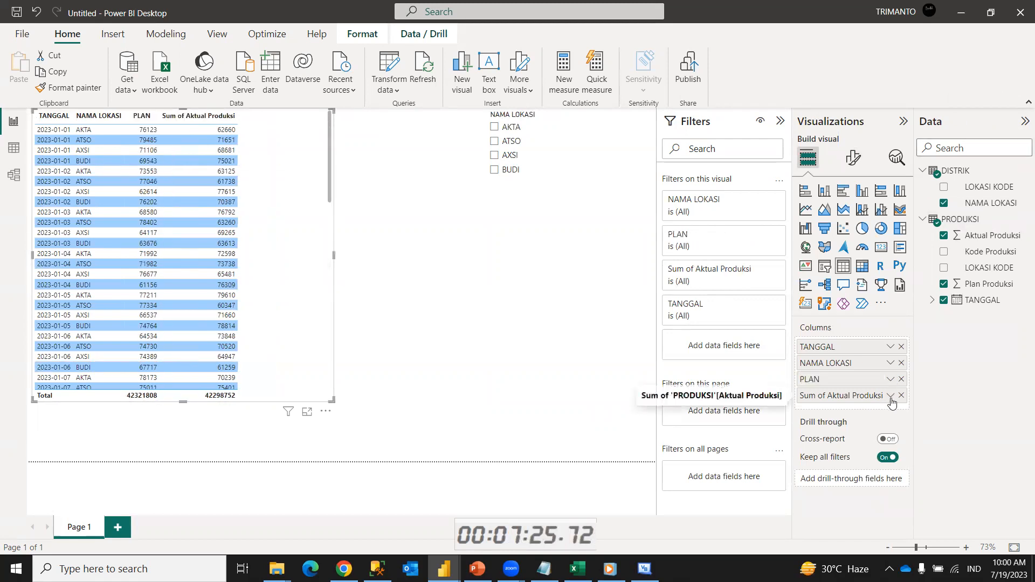
- Rename the production table's Sum of Aktual Produksi column to AKTUAL and deselect the table
click(890, 396)
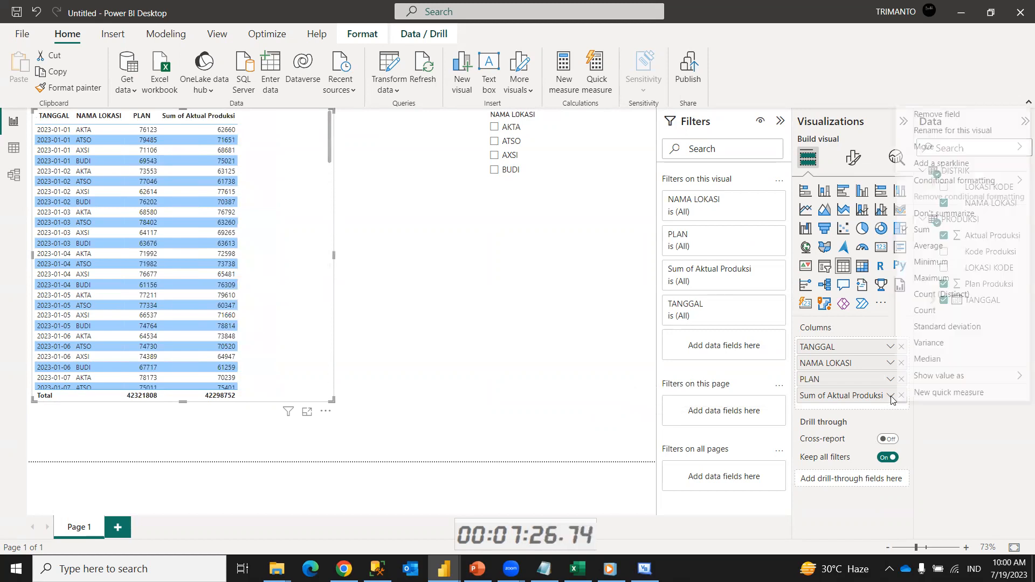
click(960, 132)
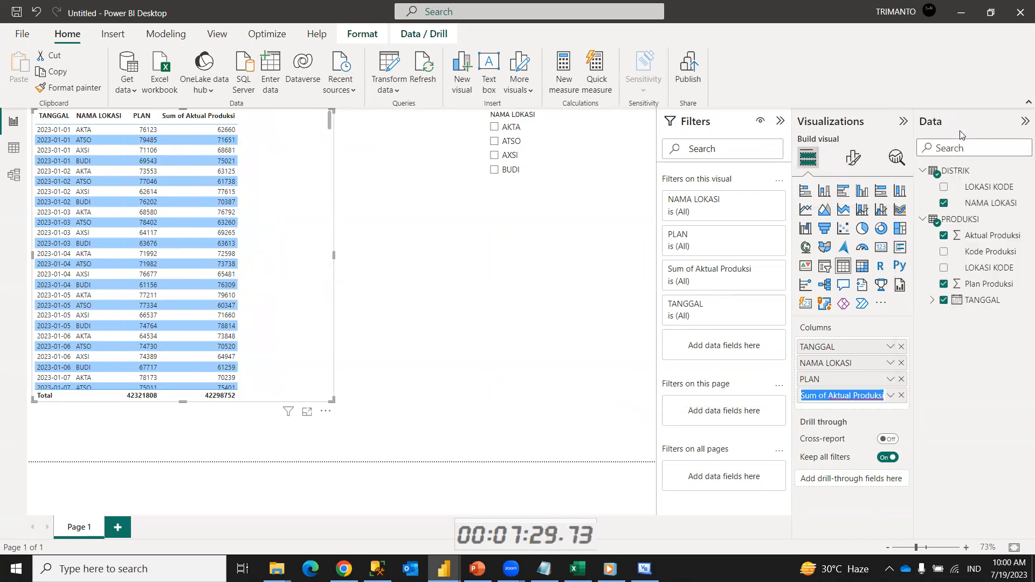
text(AKTUAL)
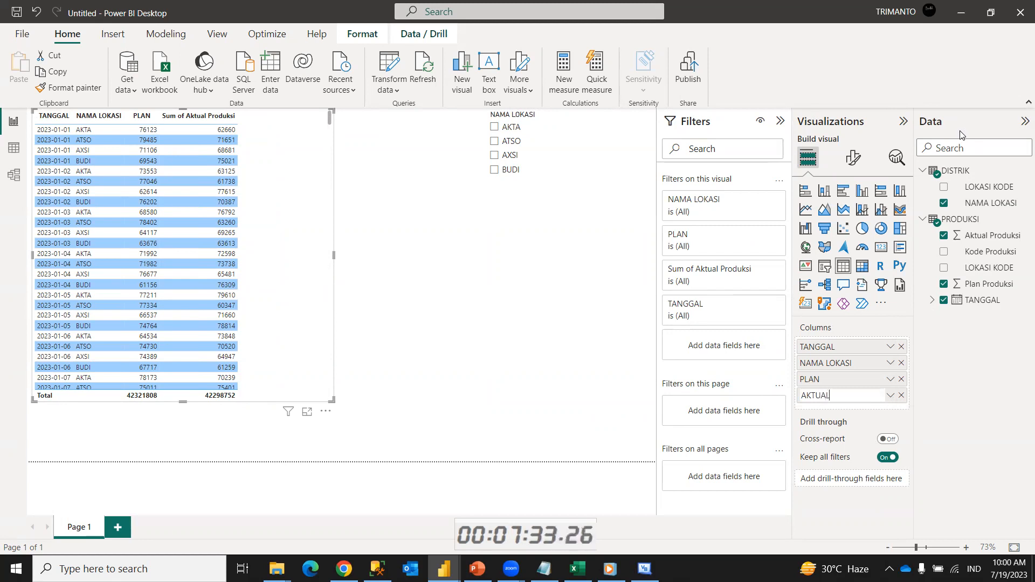
key(Return)
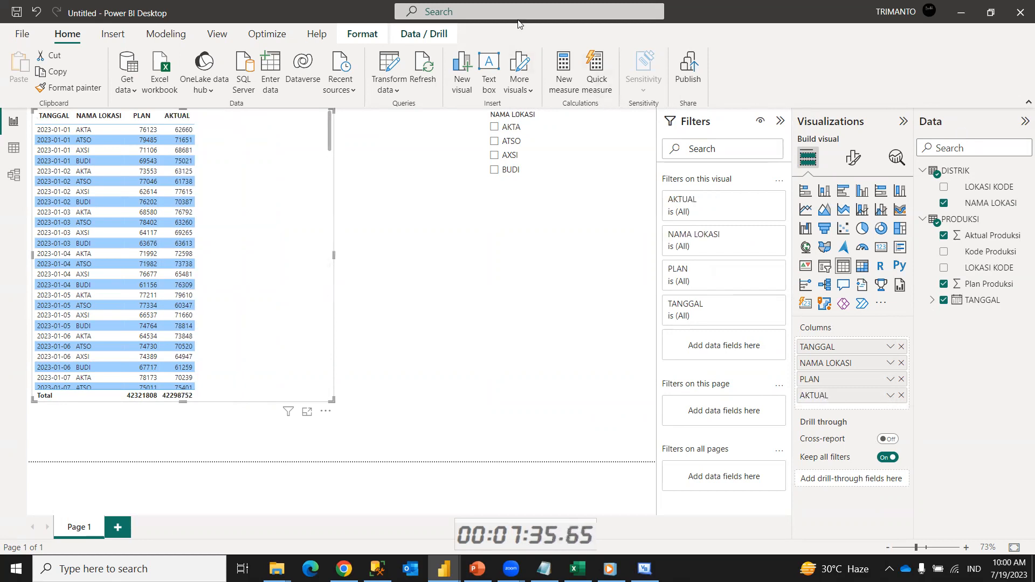
click(439, 191)
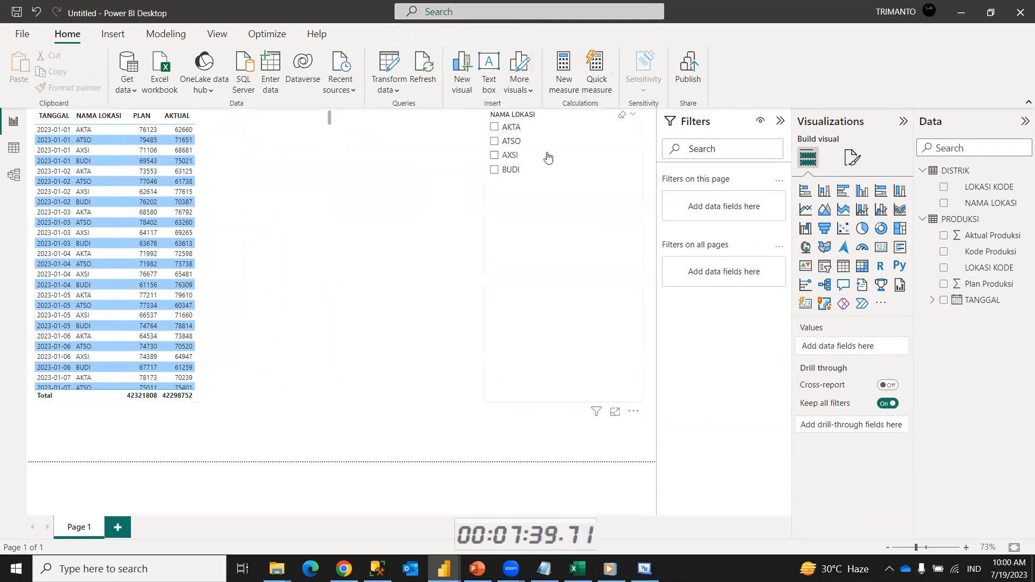
- Try filtering the table by AXSI and ATSO in the NAMA LOKASI slicer, and clear the selection
click(548, 156)
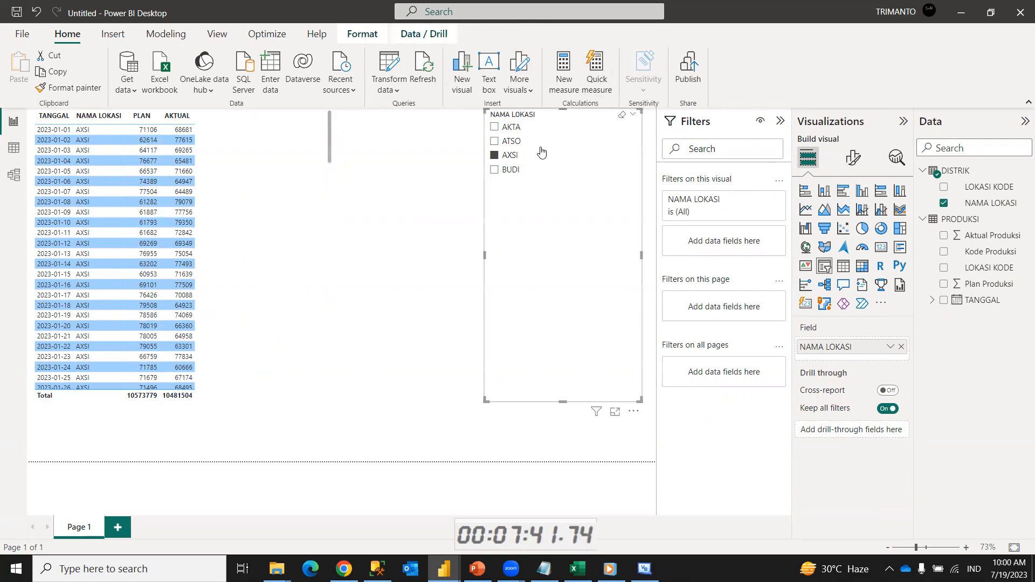
click(512, 141)
click(512, 141)
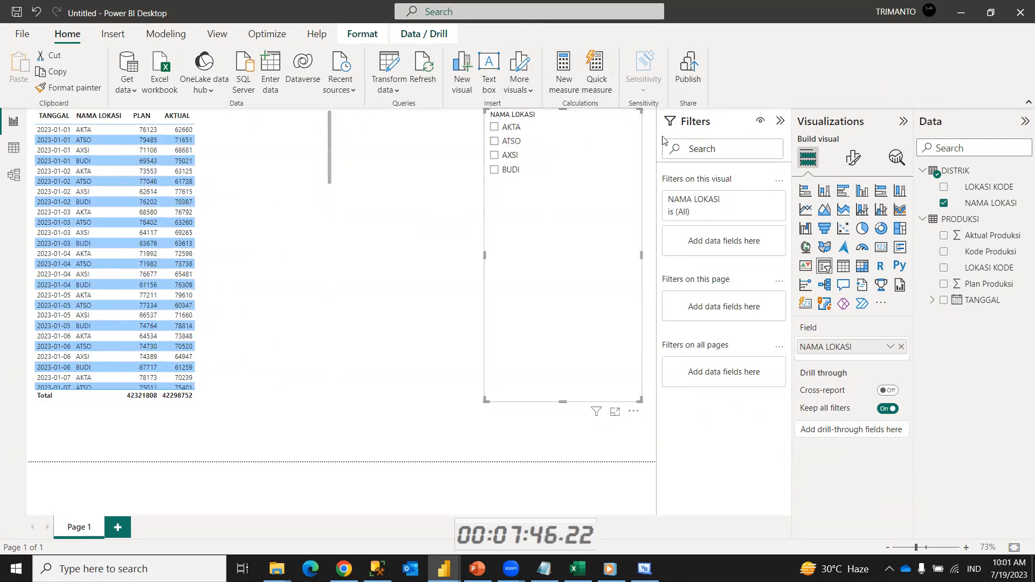
- Set the NAMA LOKASI slicer's style to Tile and widen the slicer toward the production table
click(854, 161)
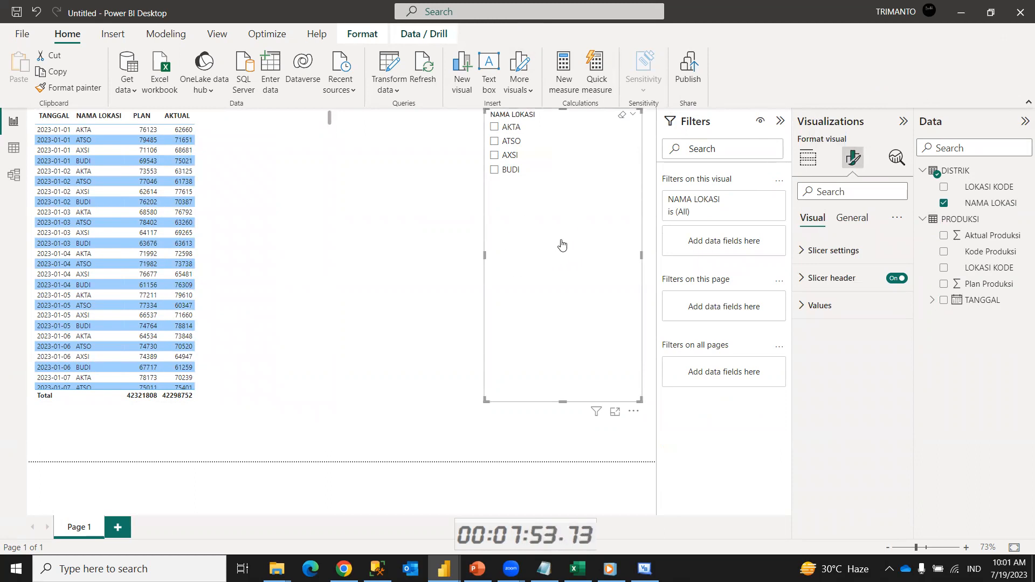
click(822, 260)
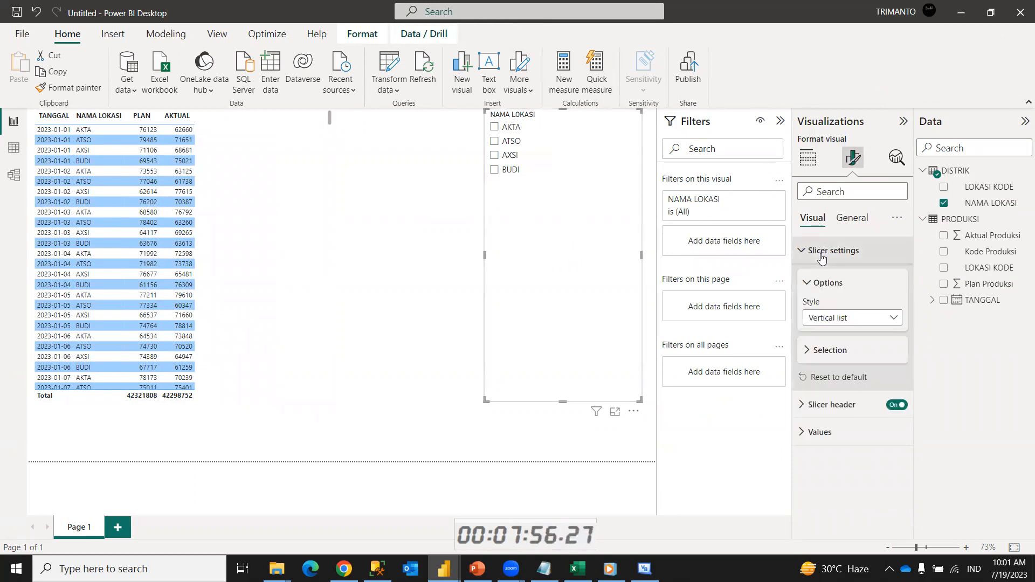
click(869, 323)
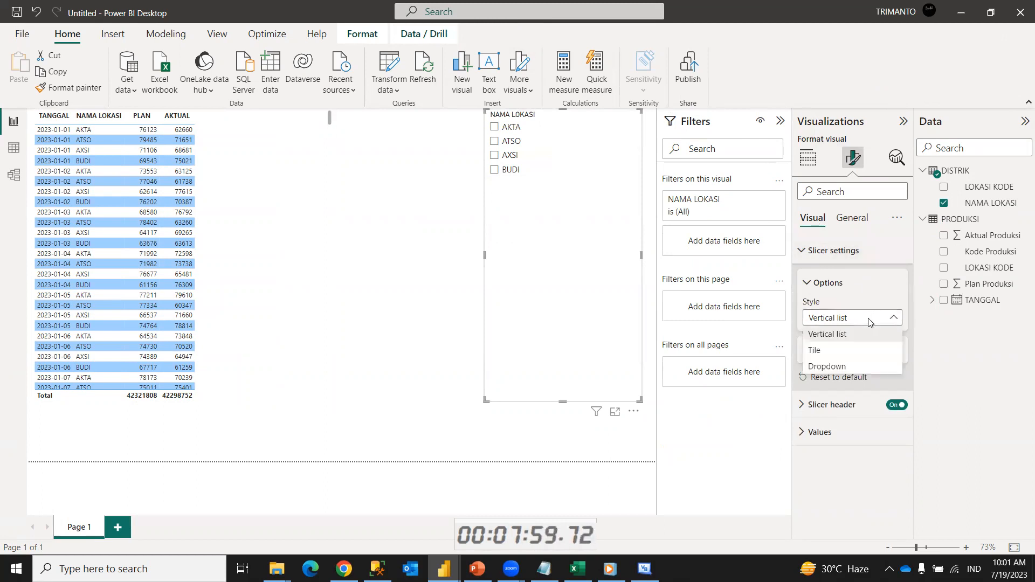
click(829, 354)
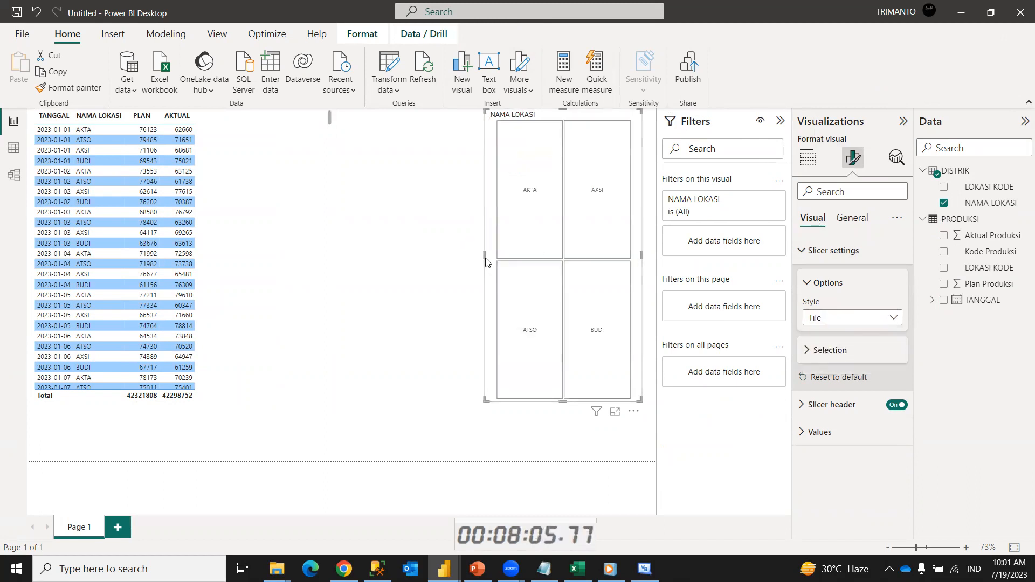
drag(484, 257, 329, 256)
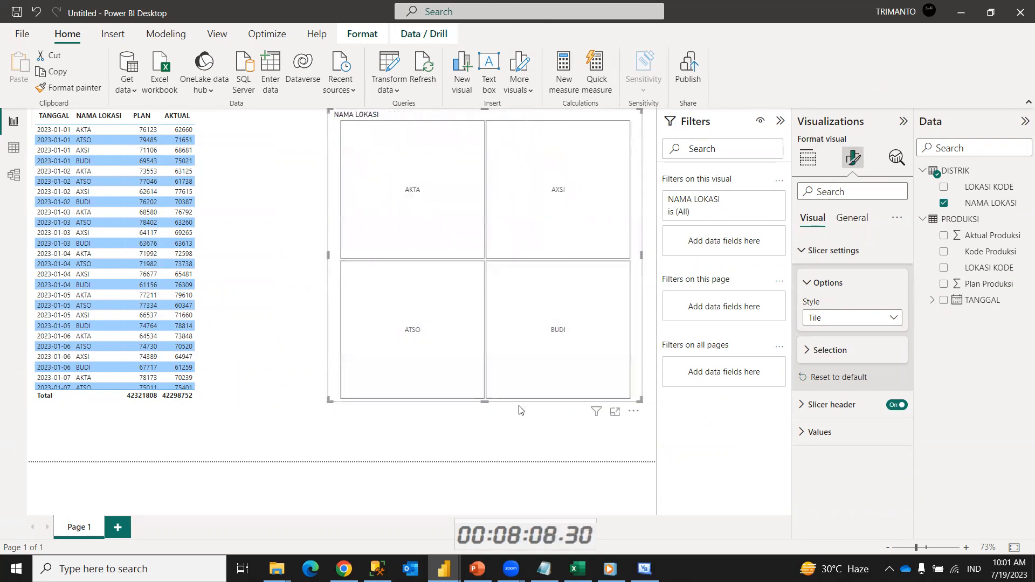
- Change the NAMA LOKASI slicer's style to Dropdown and expand its list of locations
click(840, 322)
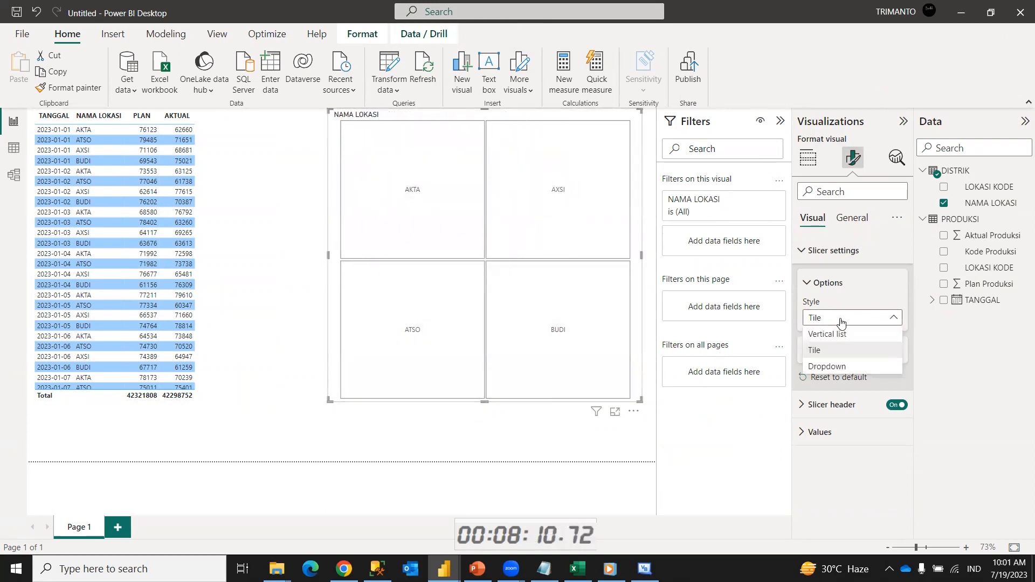
click(831, 368)
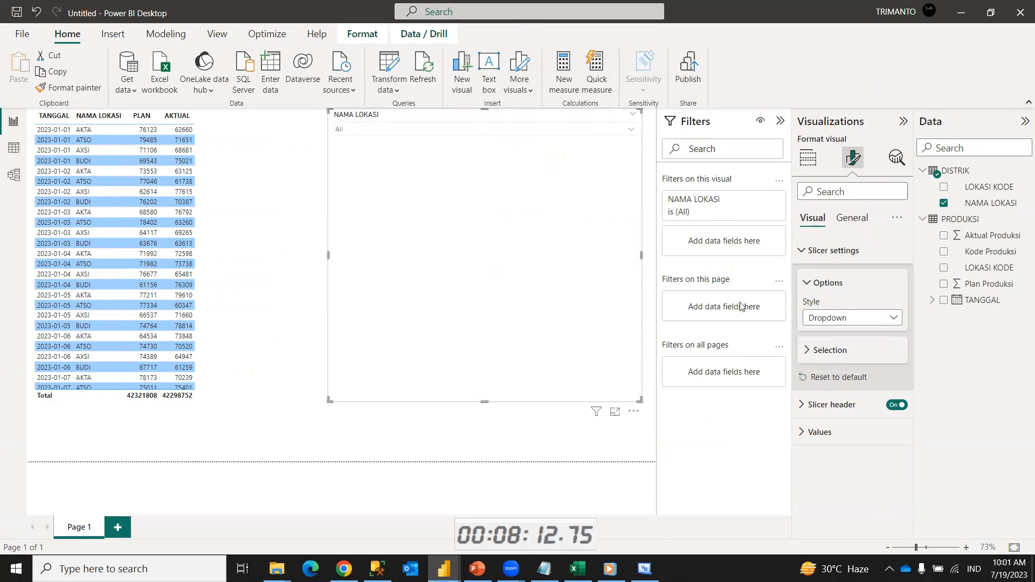
click(624, 130)
click(624, 130)
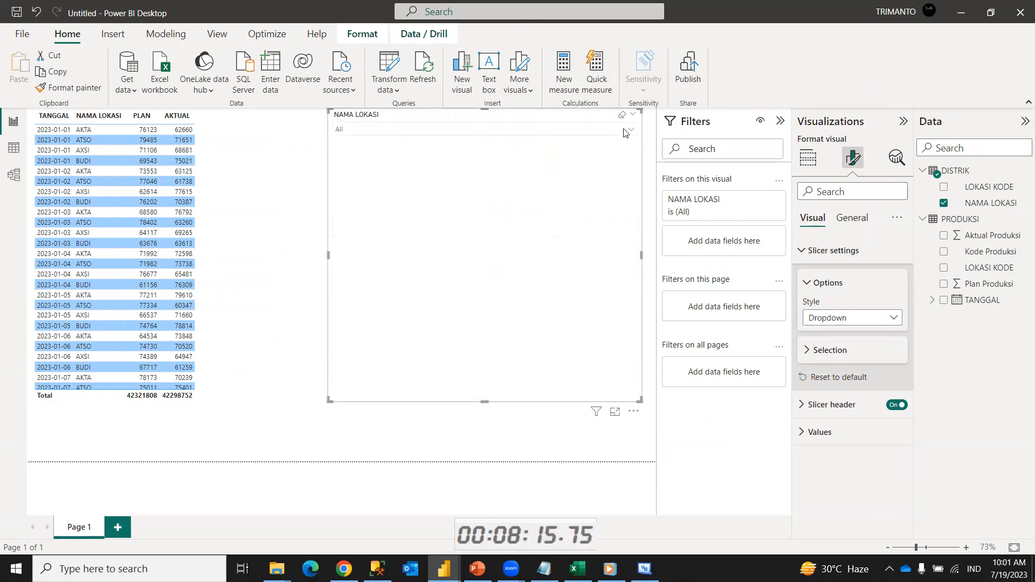
click(624, 132)
click(623, 132)
click(623, 133)
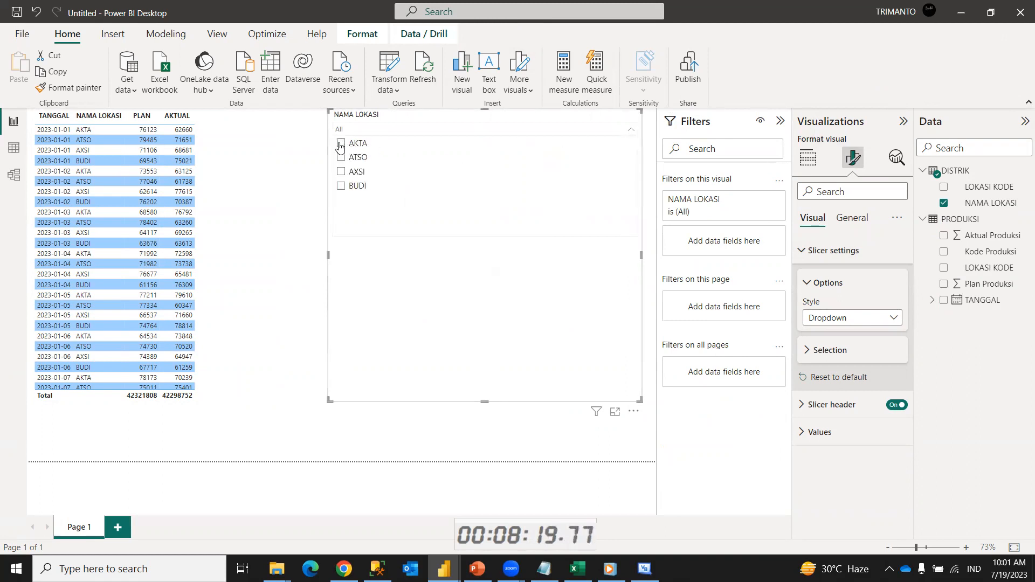
- Try filtering by AKTA and ATSO in the dropdown slicer, and clear the selection
click(340, 144)
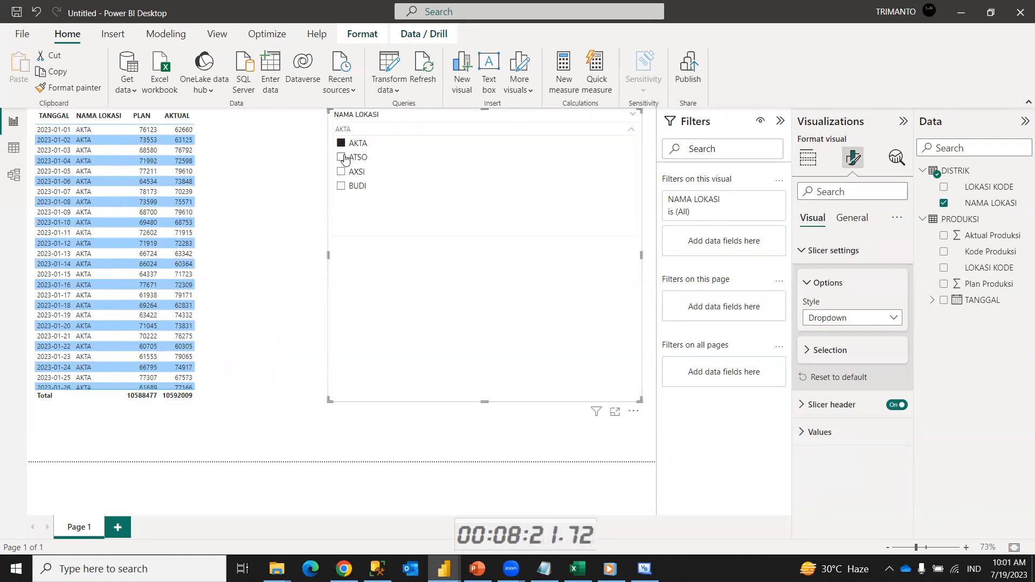
click(344, 158)
click(344, 158)
click(340, 143)
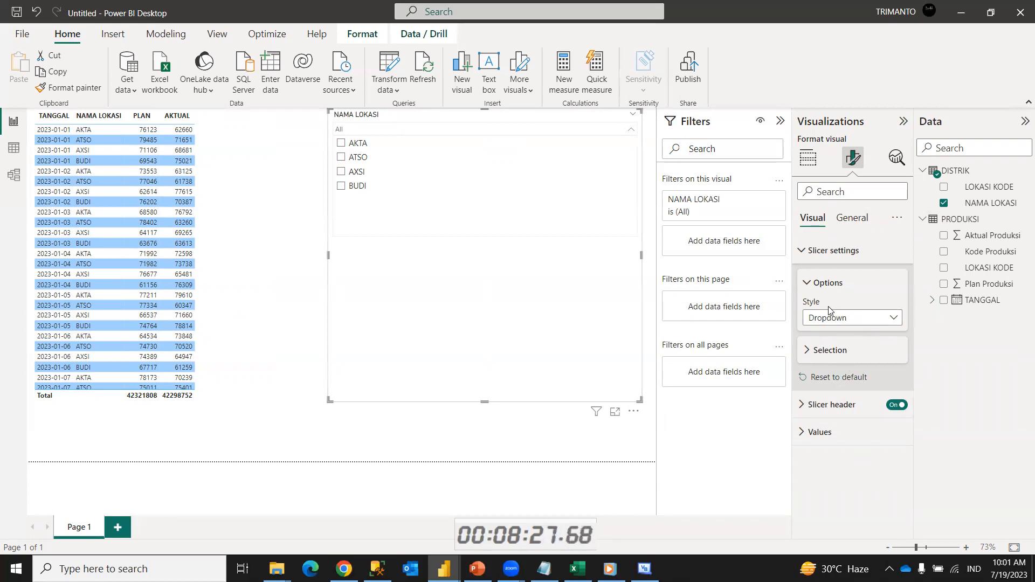
- Turn on single selection for the NAMA LOKASI slicer
click(807, 285)
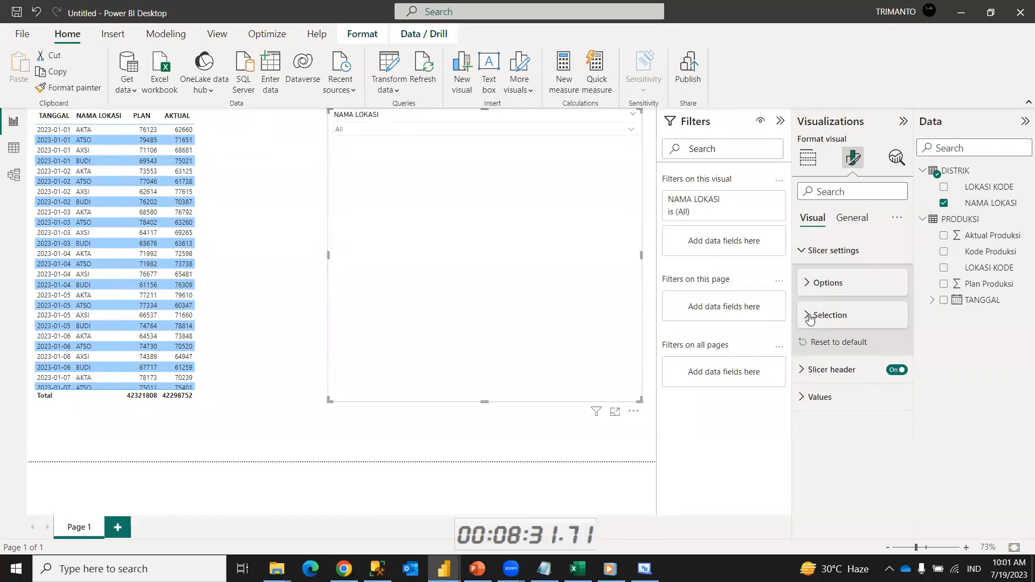
click(810, 319)
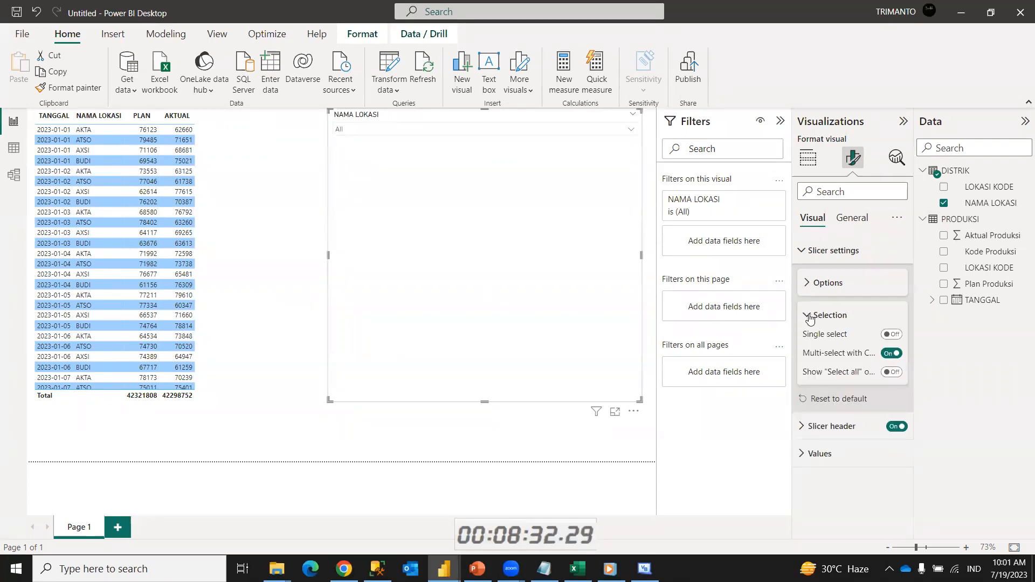
click(891, 335)
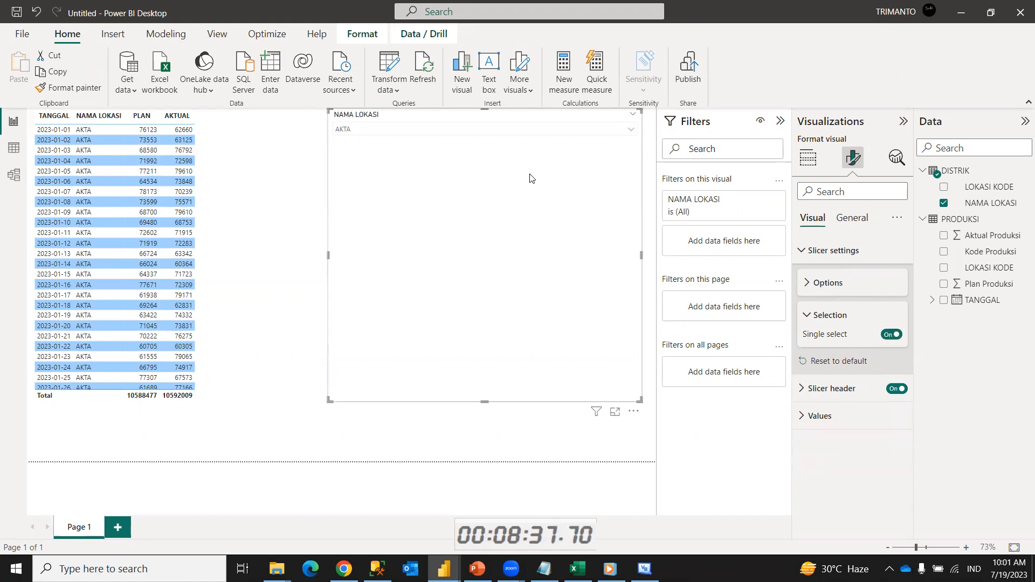
- Choose ATSO as the slicer's only location, and turn single selection off
click(505, 131)
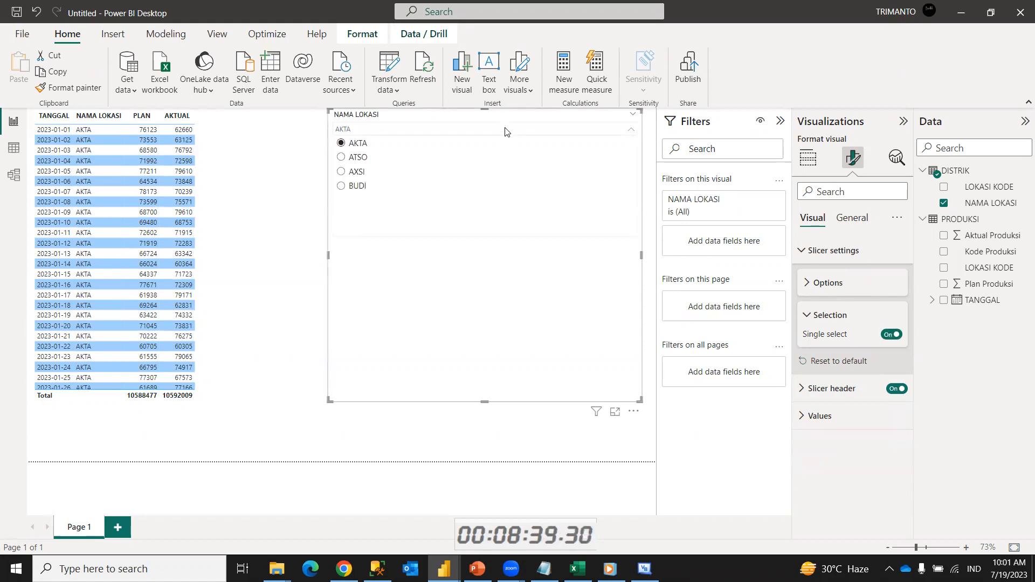
click(342, 157)
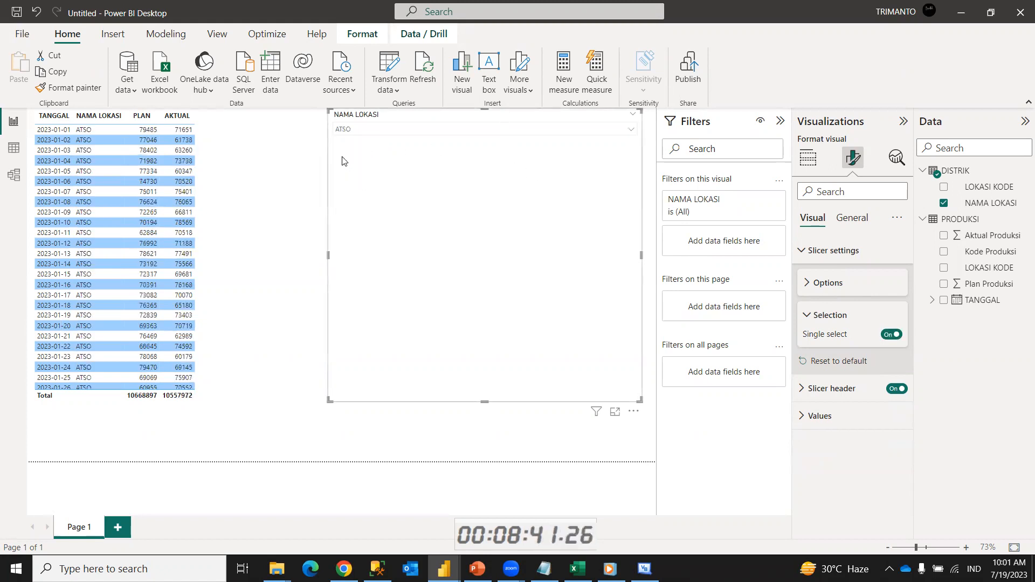
click(432, 132)
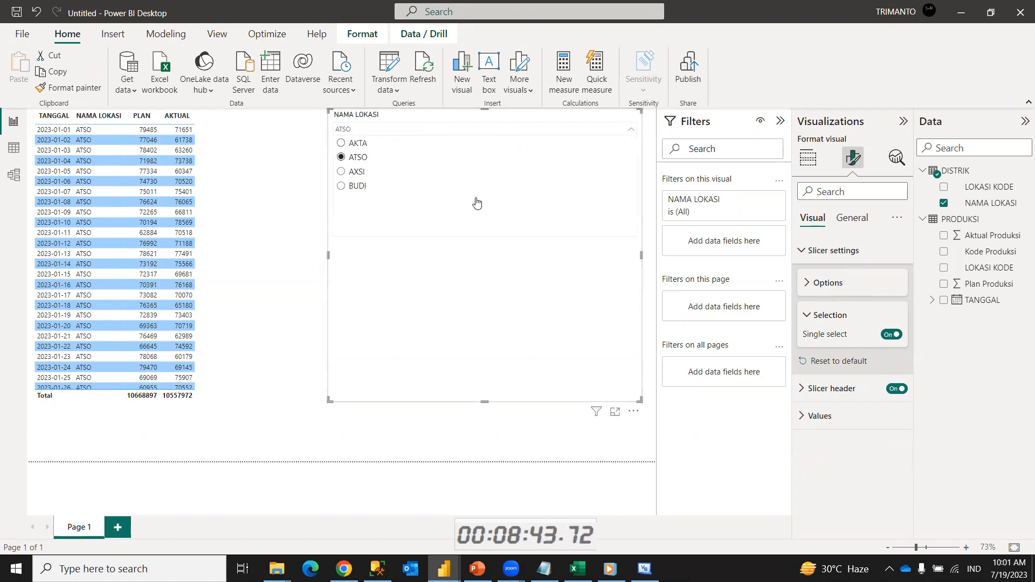
click(889, 335)
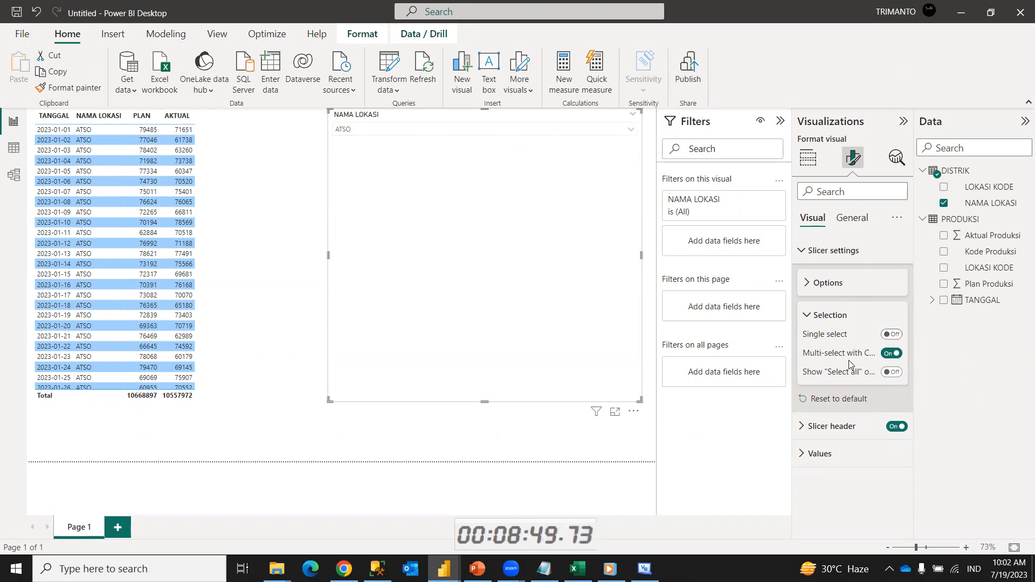
mouse_move(854, 348)
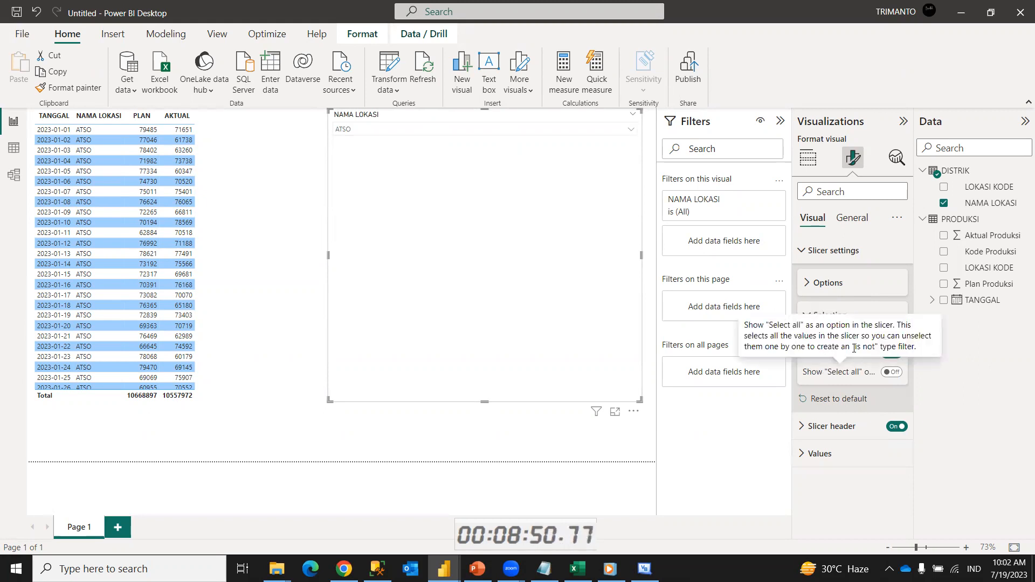
- Change the NAMA LOKASI slicer's style from the slicer settings to Tile
click(826, 251)
click(826, 251)
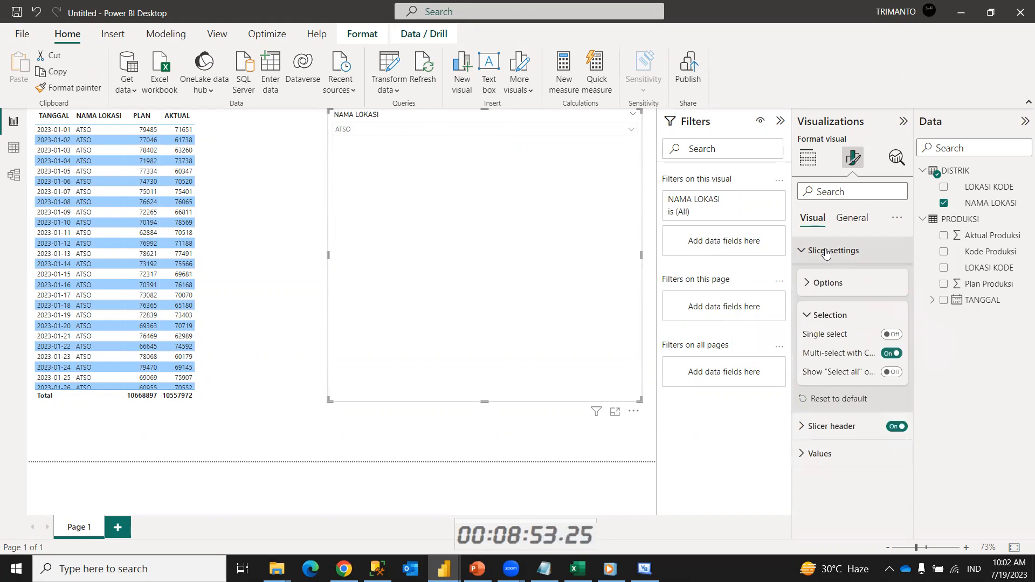
click(823, 284)
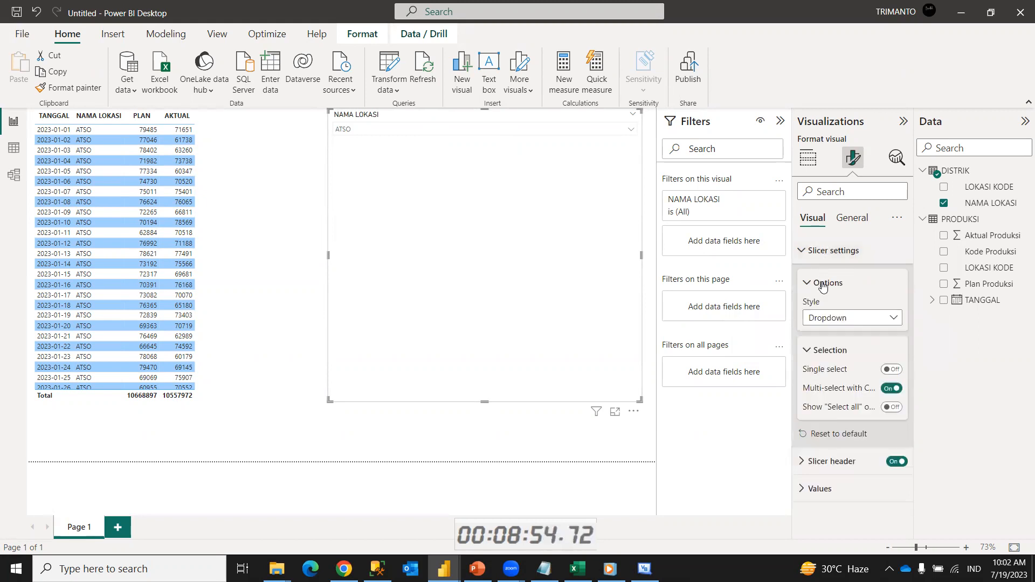
click(851, 319)
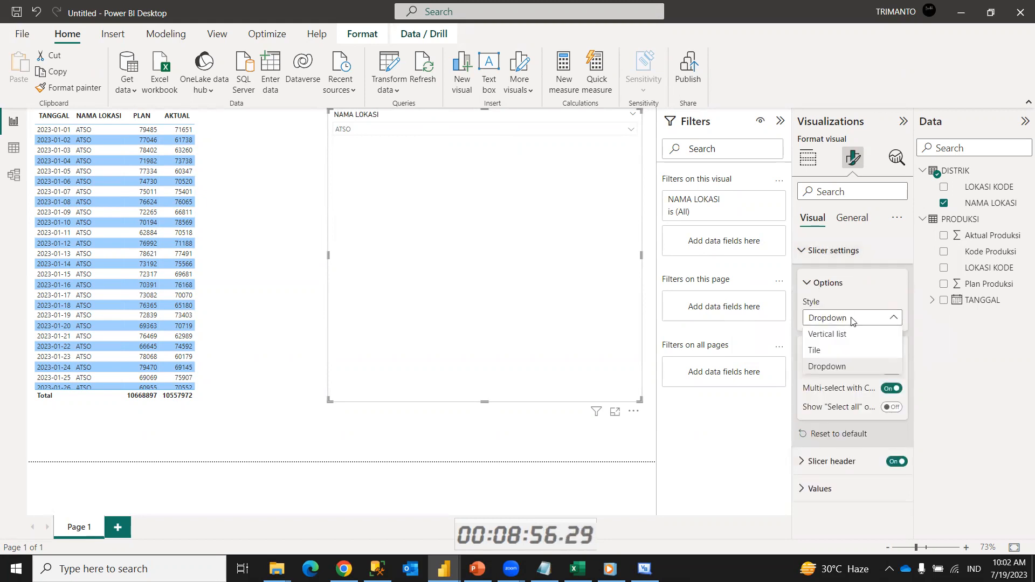
click(825, 352)
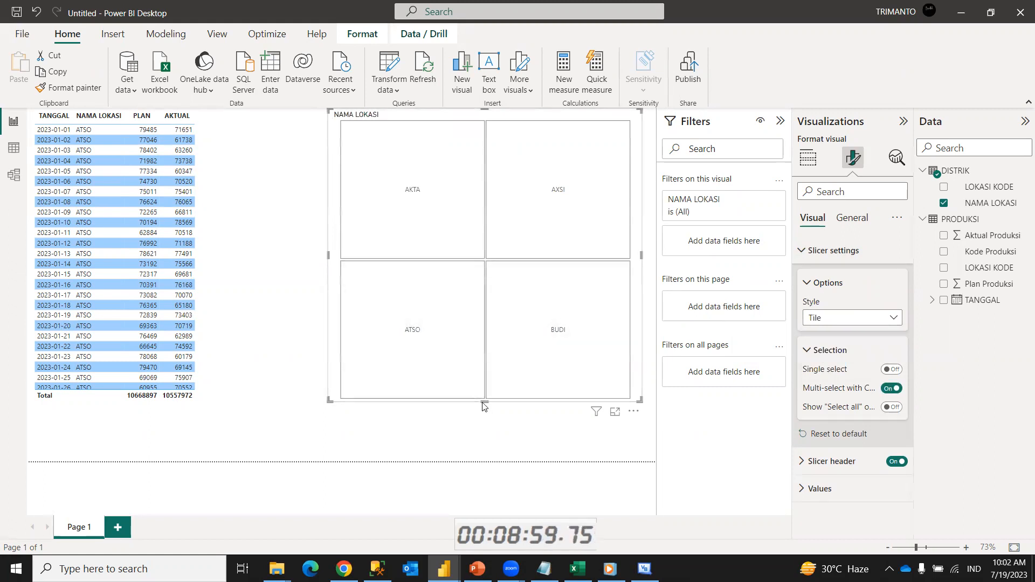
- Shorten the tile slicer, and reposition the production table lower on the page with a narrower frame
drag(483, 308, 477, 187)
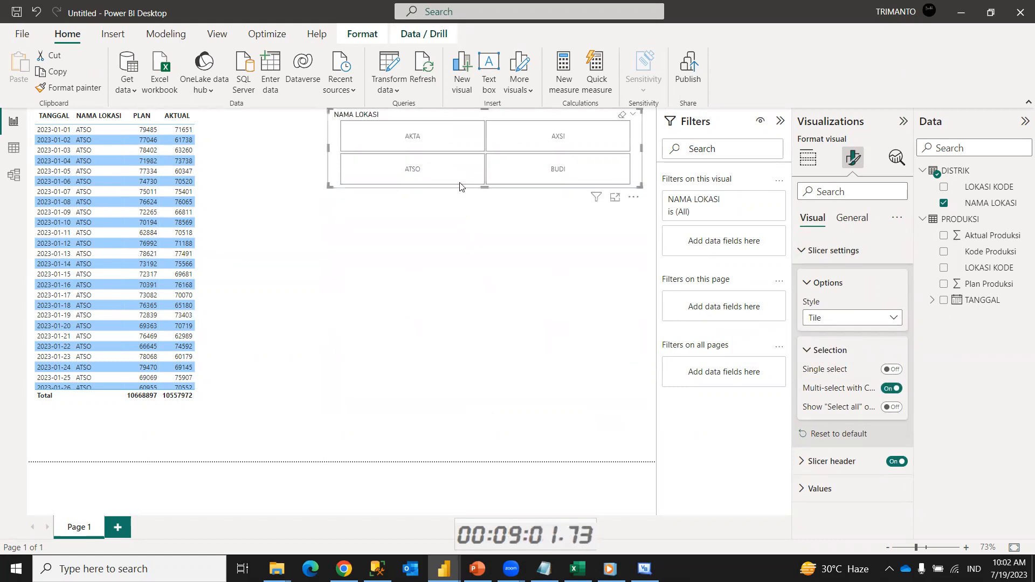
drag(248, 207, 256, 265)
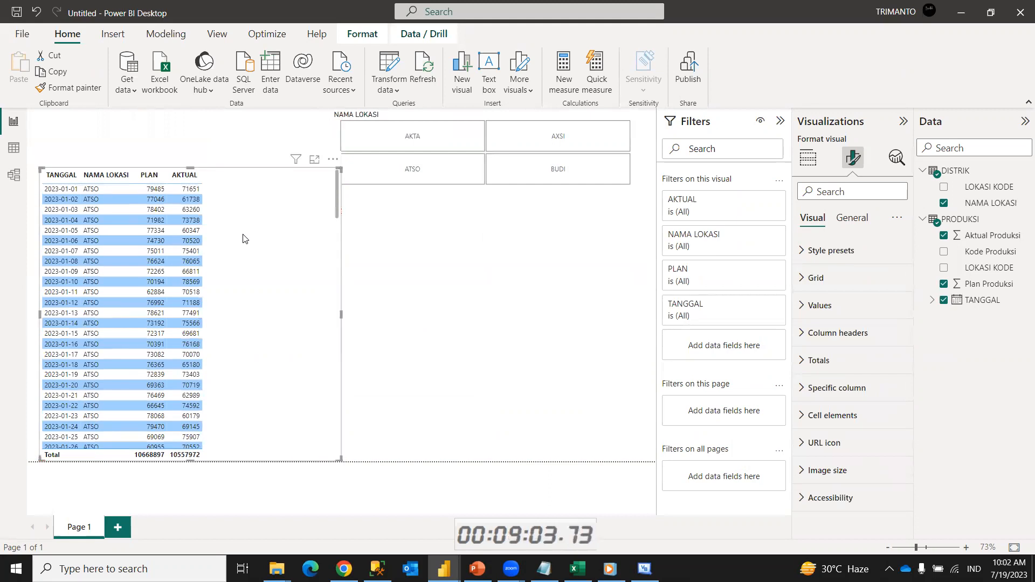
drag(340, 313, 274, 313)
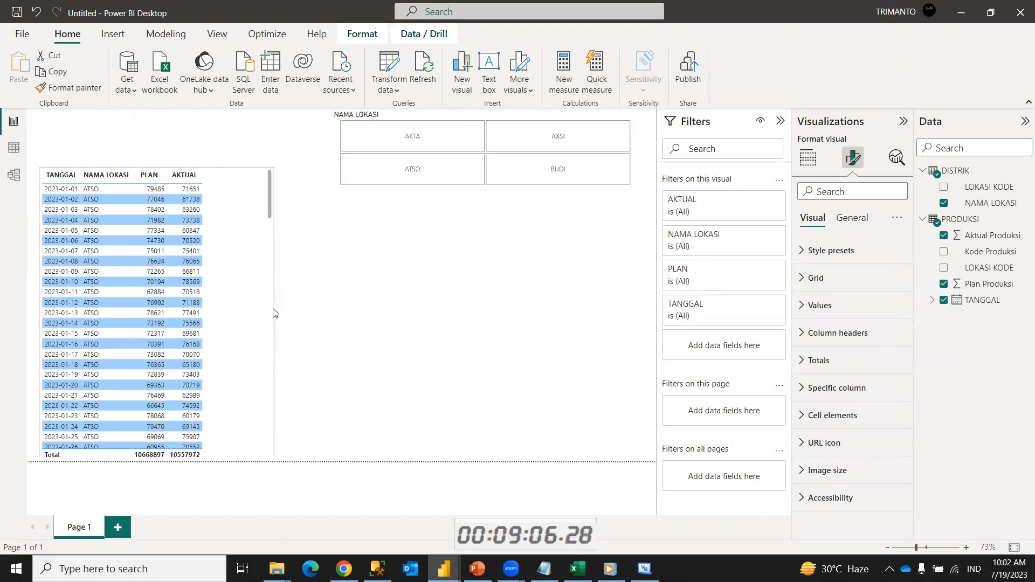
- Turn off the NAMA LOKASI slicer's header and stretch the slicer across the page as a single row of tiles above the table
click(333, 146)
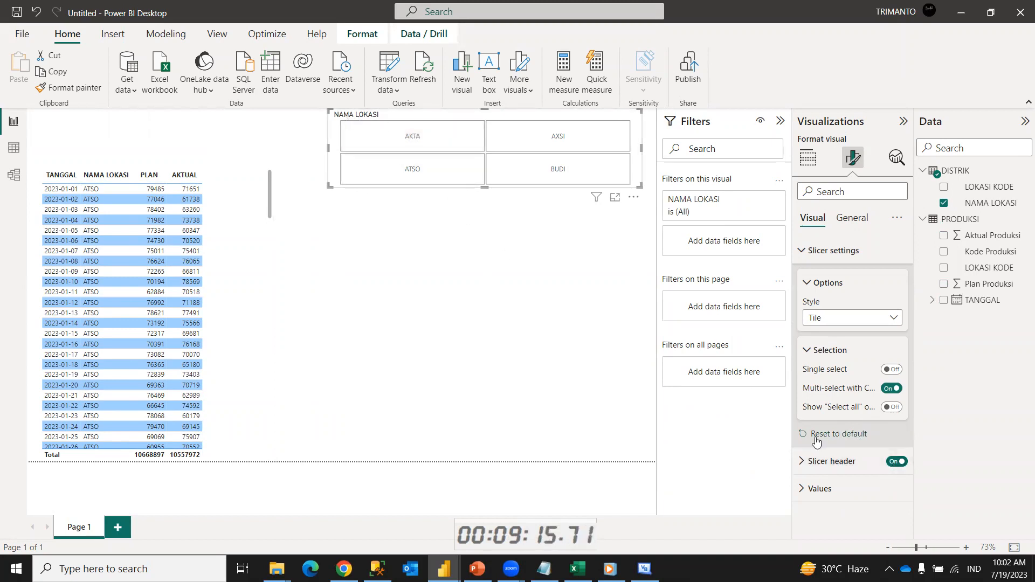
click(895, 467)
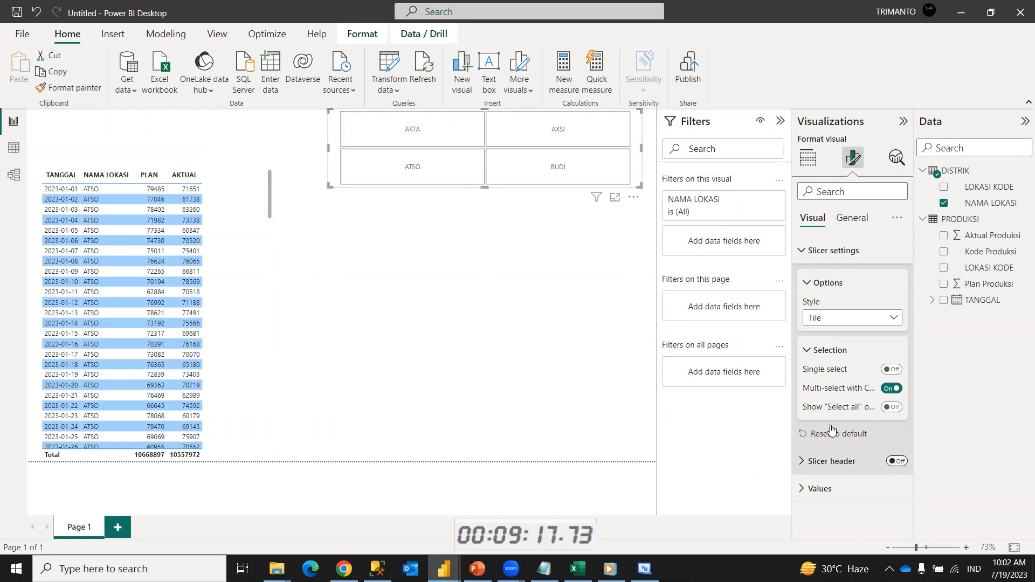
drag(327, 147, 40, 147)
drag(338, 188, 344, 159)
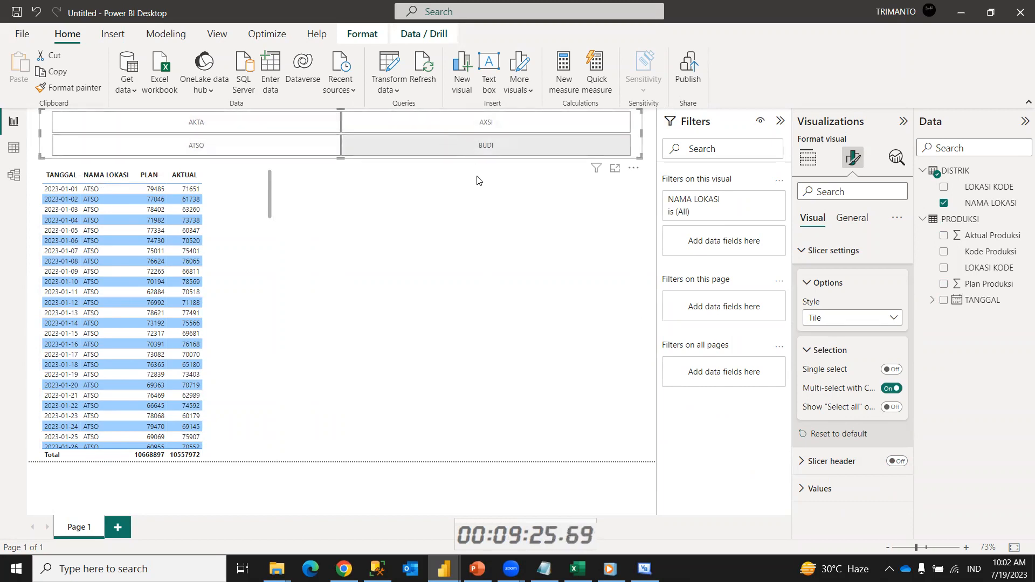
click(473, 270)
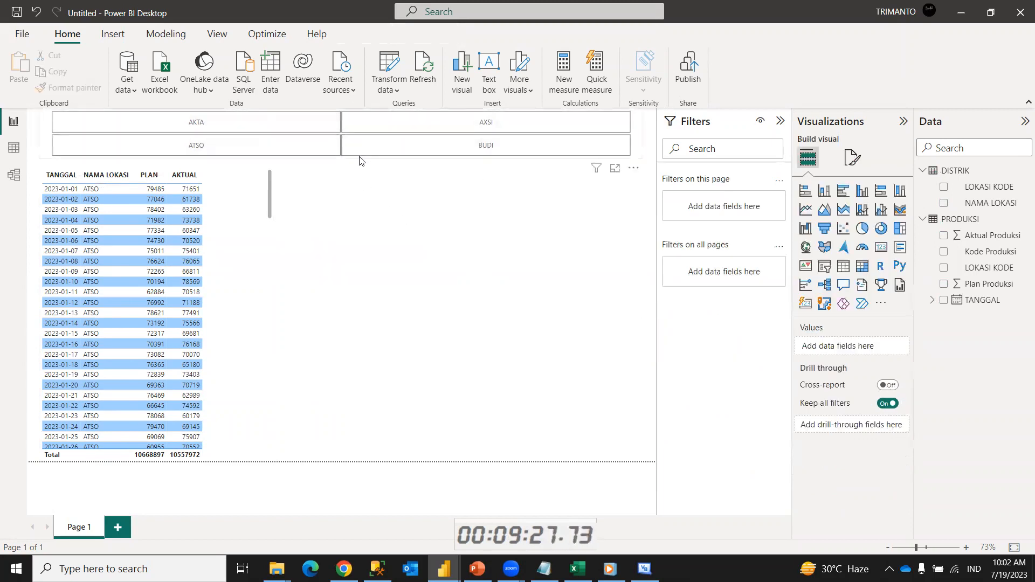
click(342, 157)
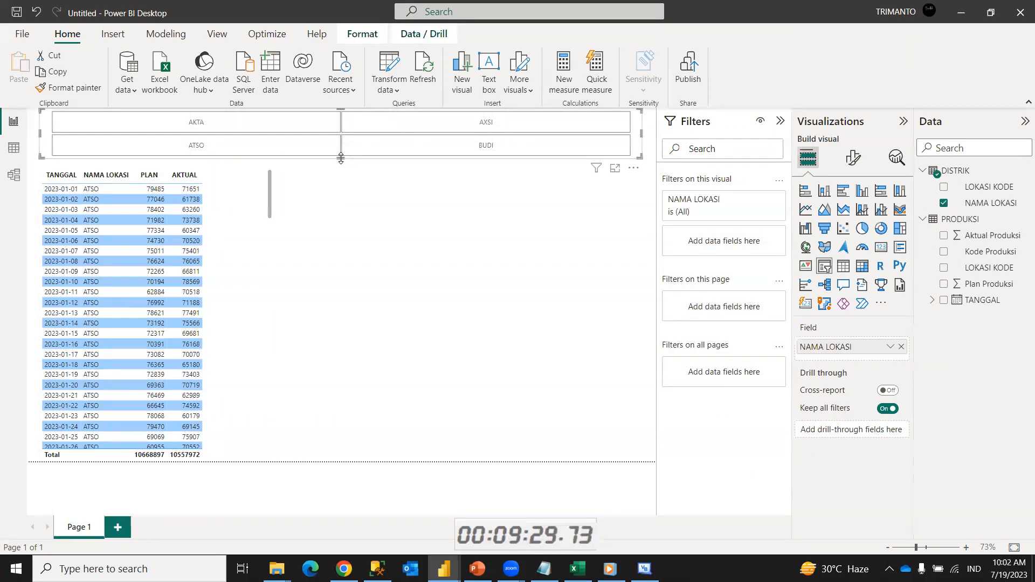
drag(343, 156, 345, 146)
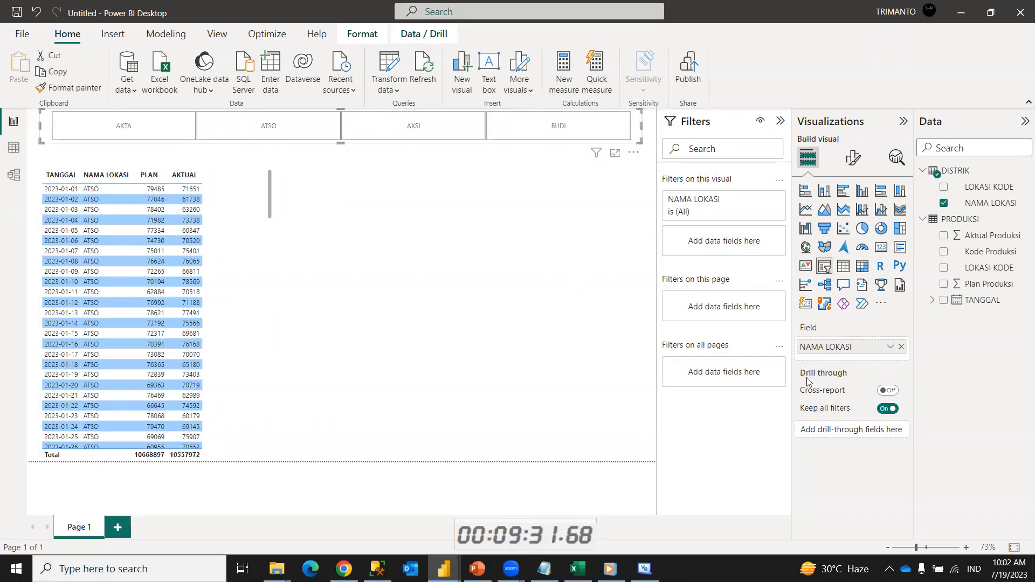
- Format the slicer's tile values as bold with a white font color
drag(849, 352, 872, 331)
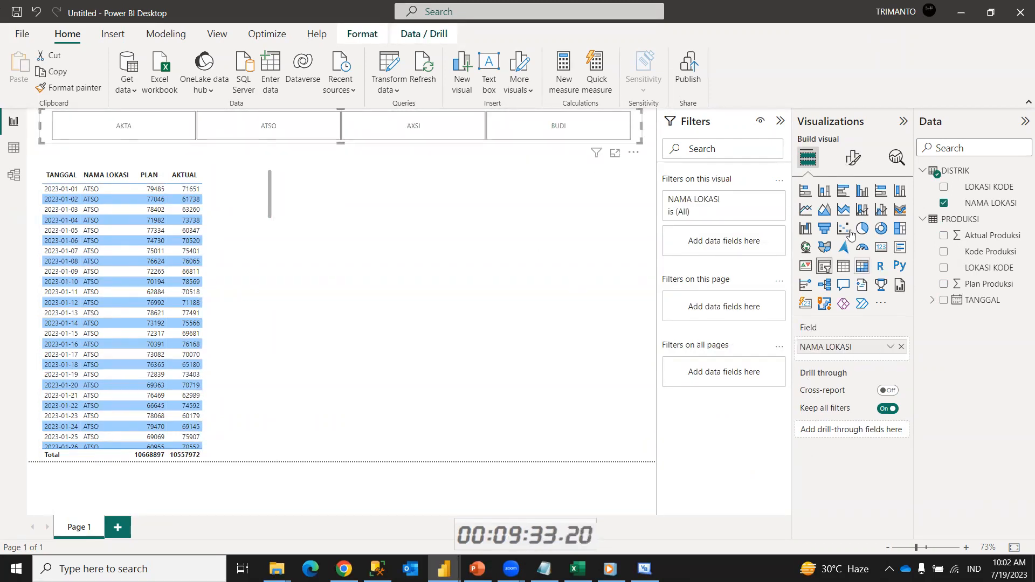
click(852, 160)
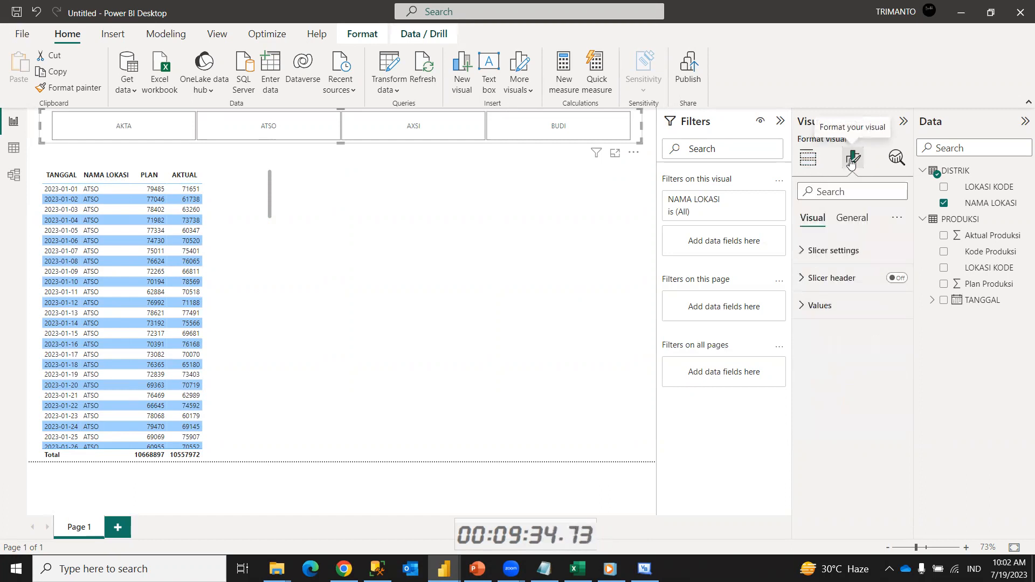
click(819, 306)
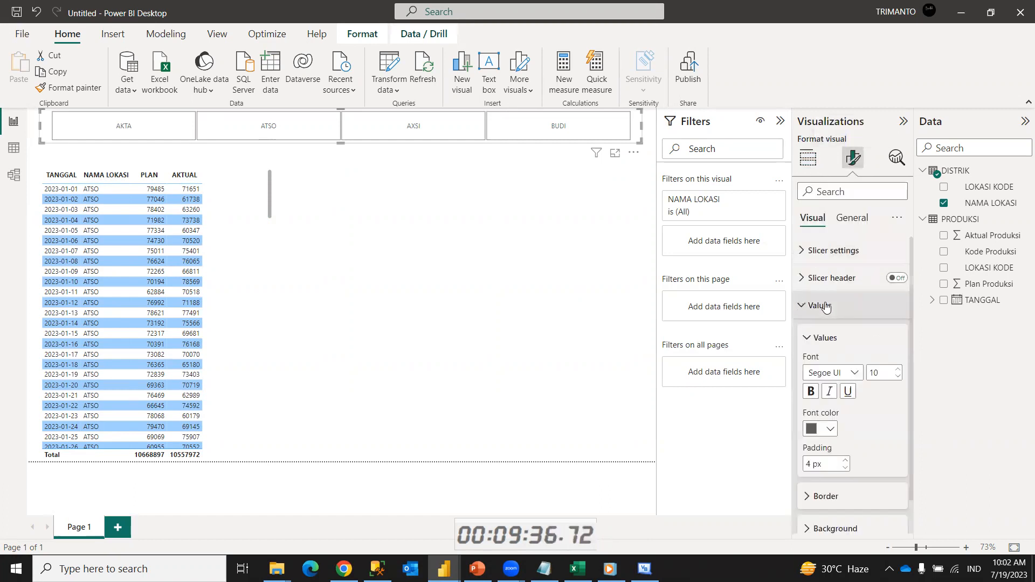
click(812, 392)
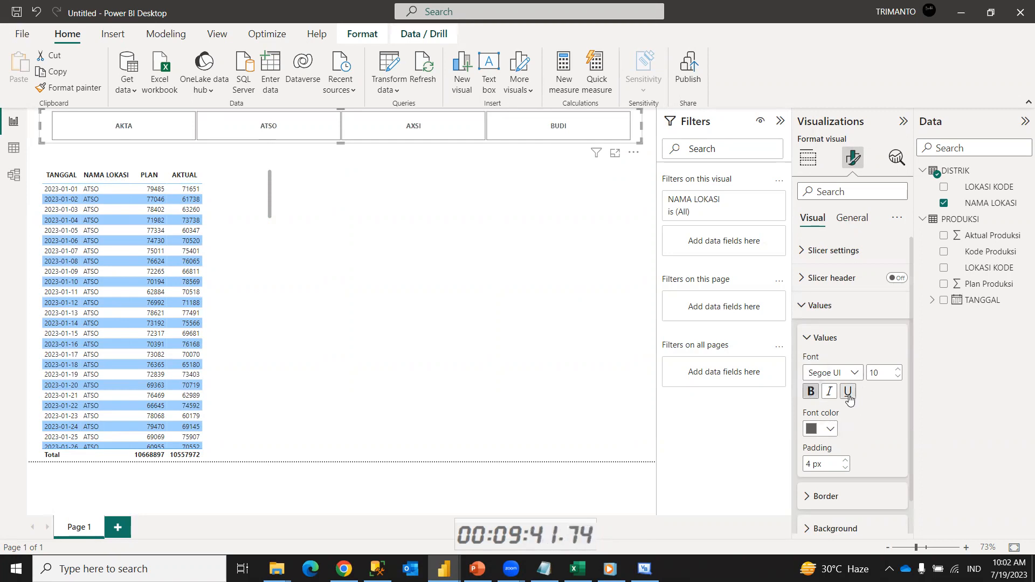
click(831, 431)
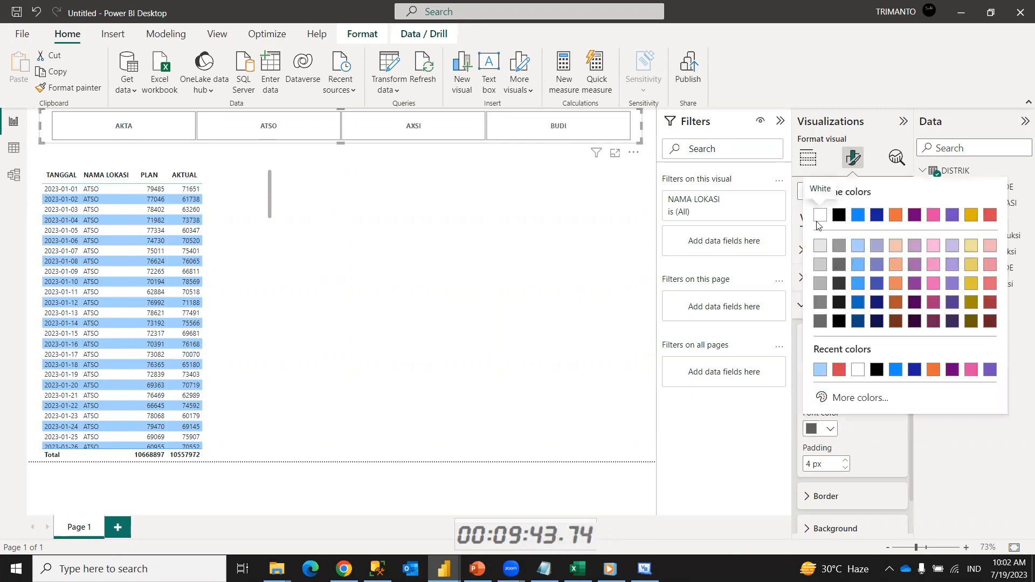
click(819, 216)
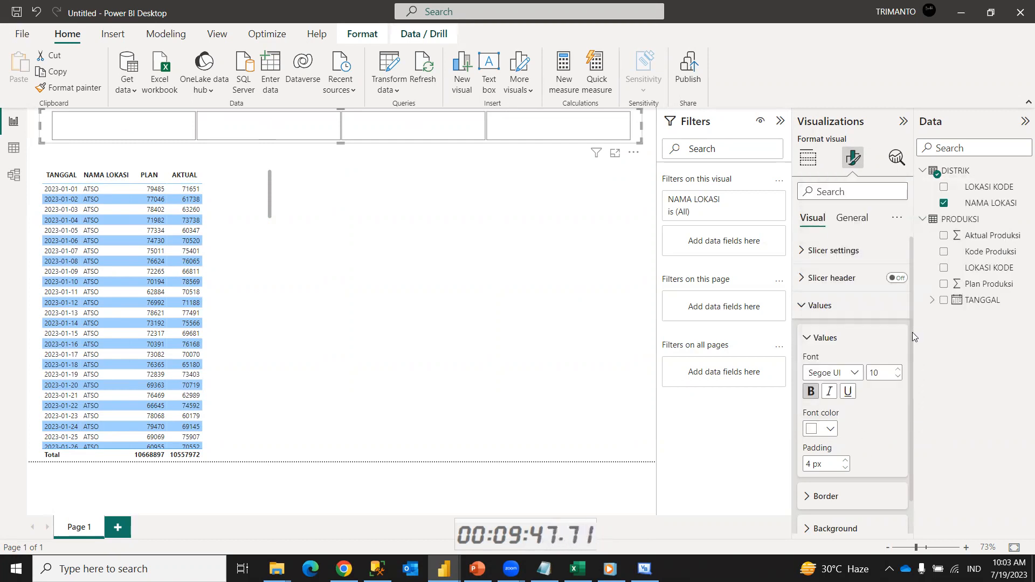
- Set the background color of the slicer's tile values to a light blue theme shade
drag(912, 337, 912, 370)
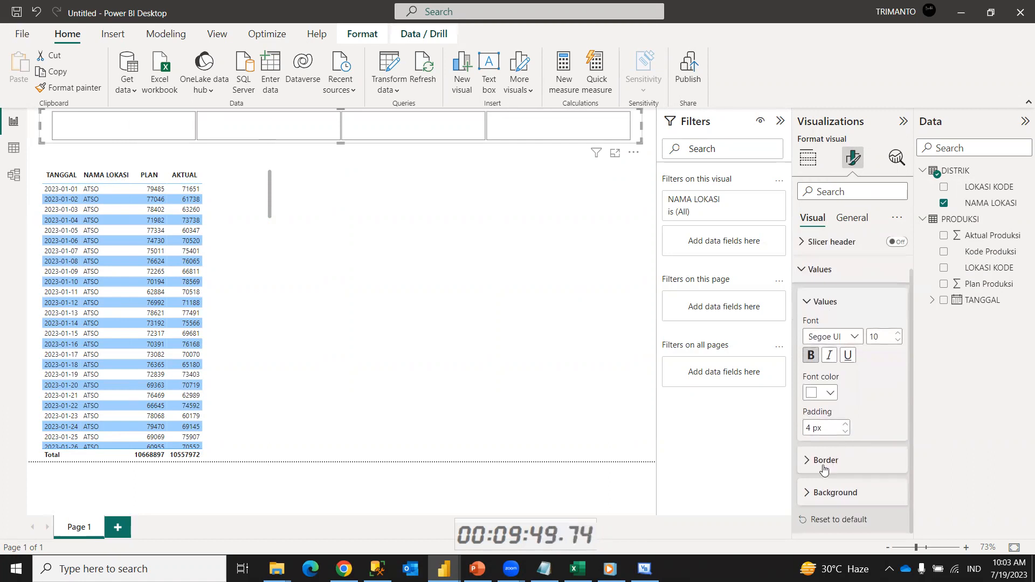
click(809, 494)
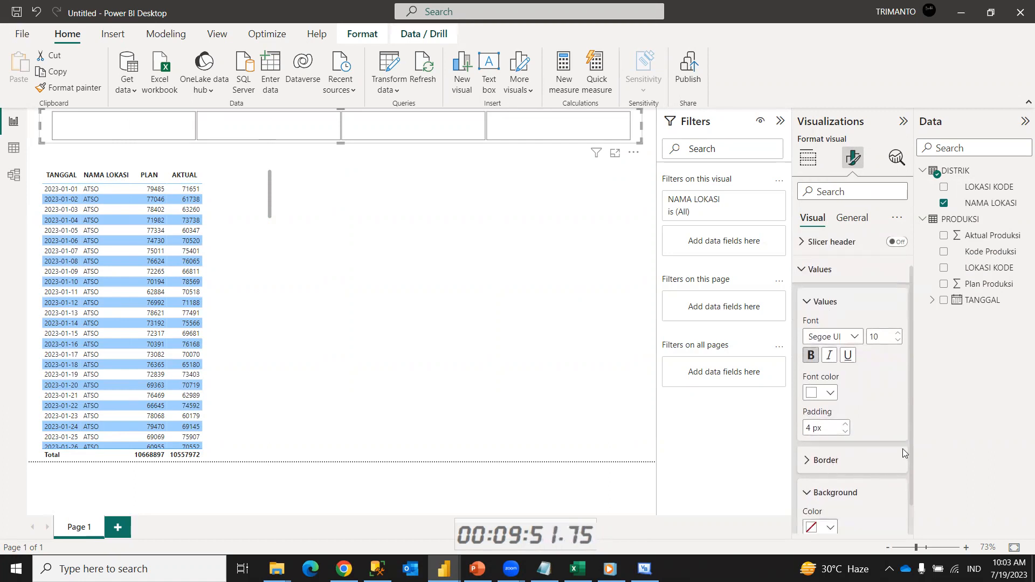
click(830, 528)
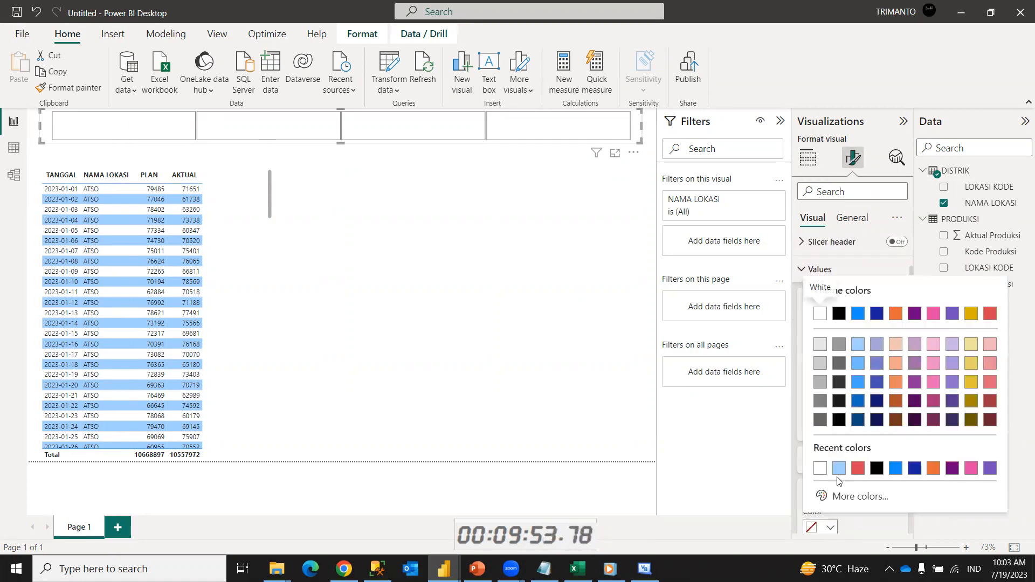
click(858, 364)
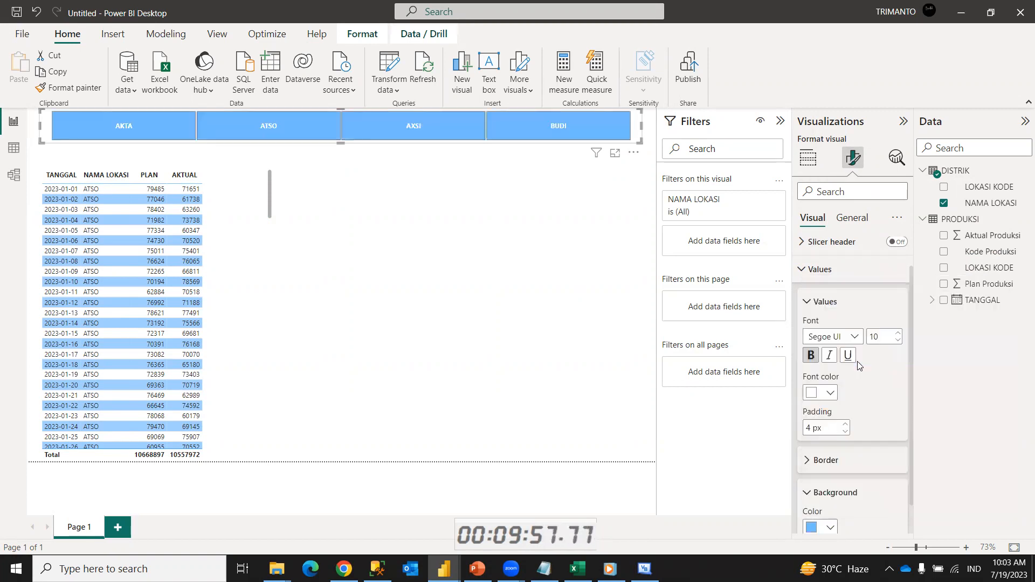
click(451, 296)
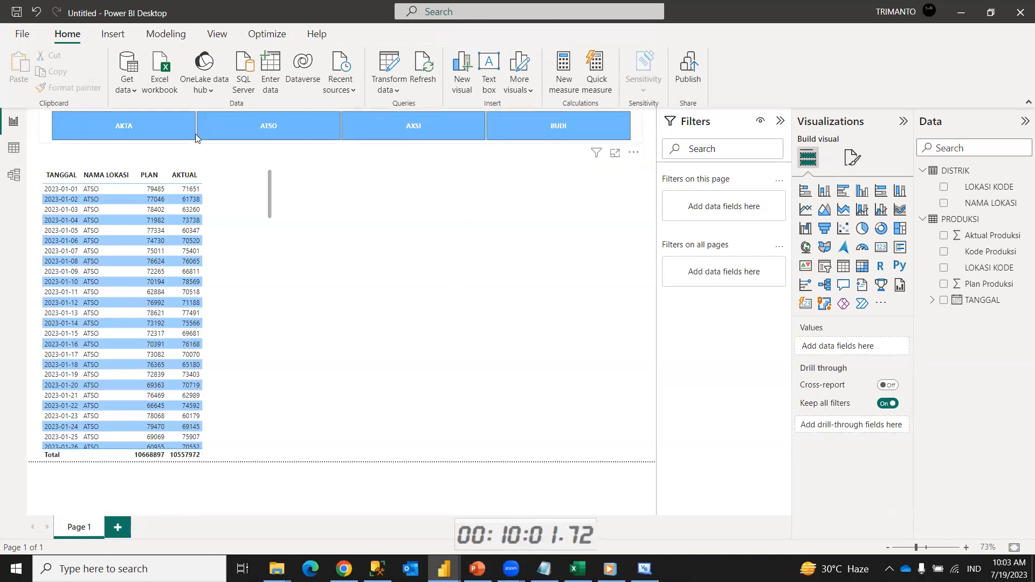
- Check the tile slicer by filtering the production table by AKTA, ATSO, AXSI and BUDI in turn
click(127, 127)
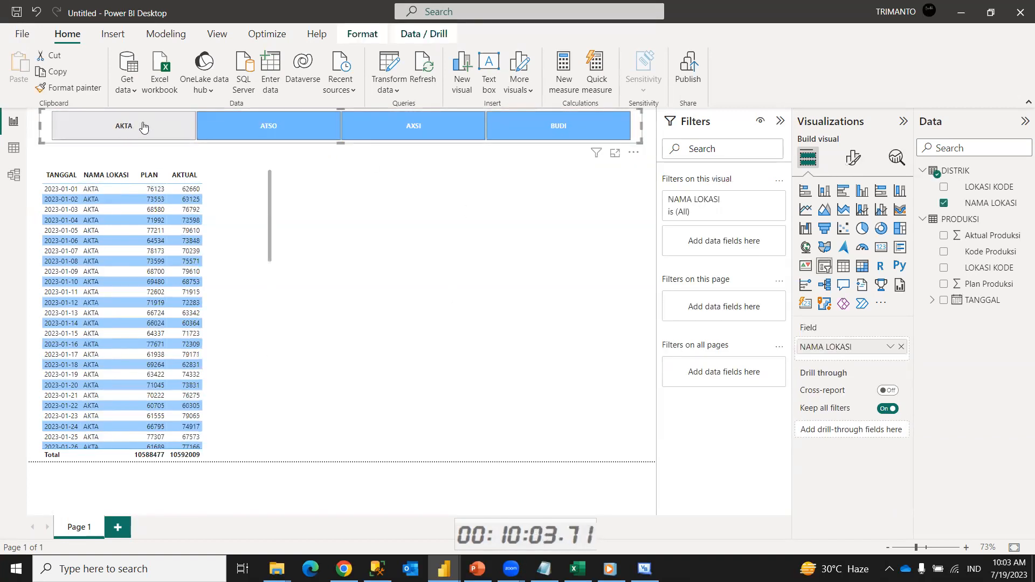
click(141, 128)
click(303, 133)
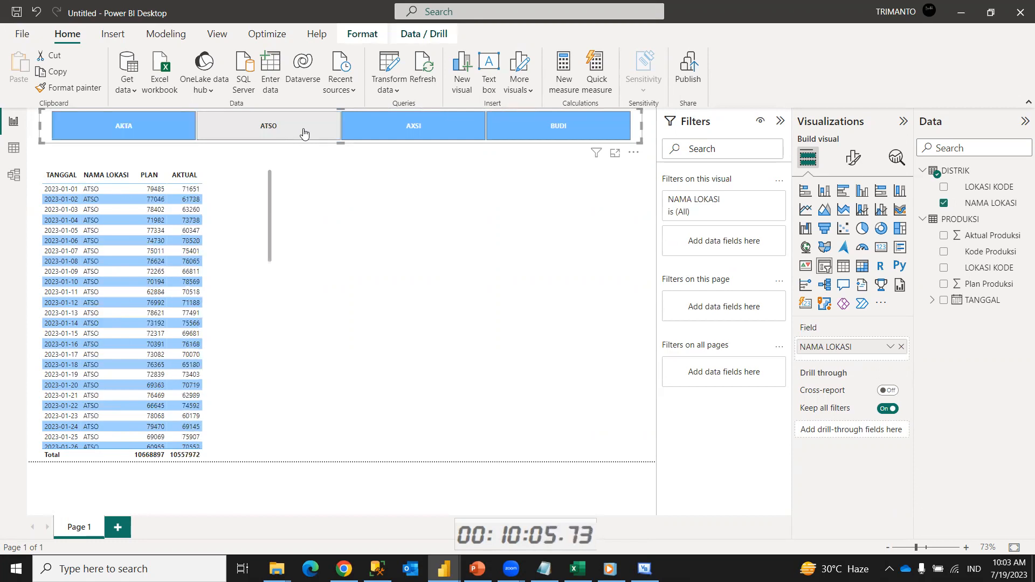
click(409, 135)
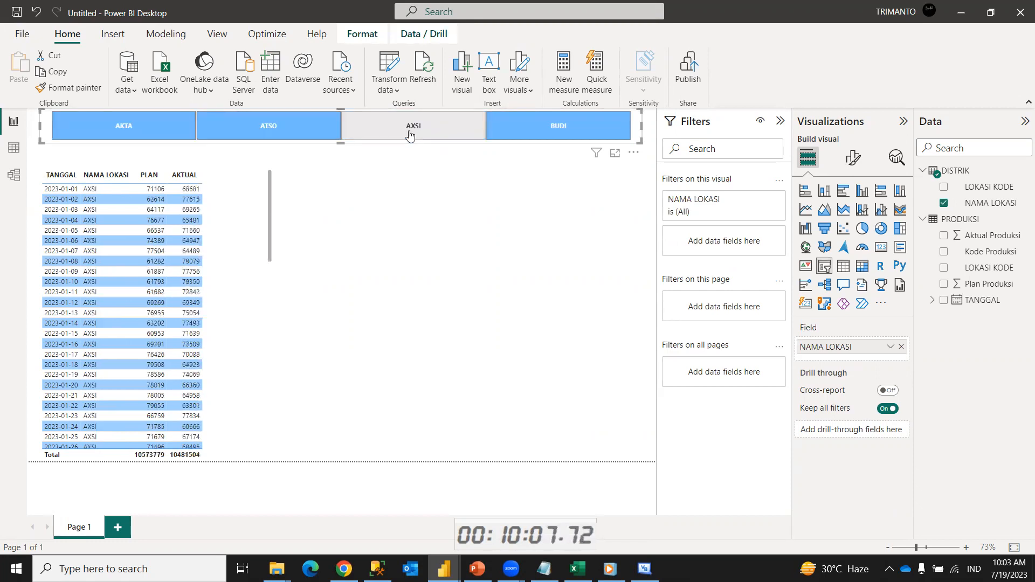
click(565, 131)
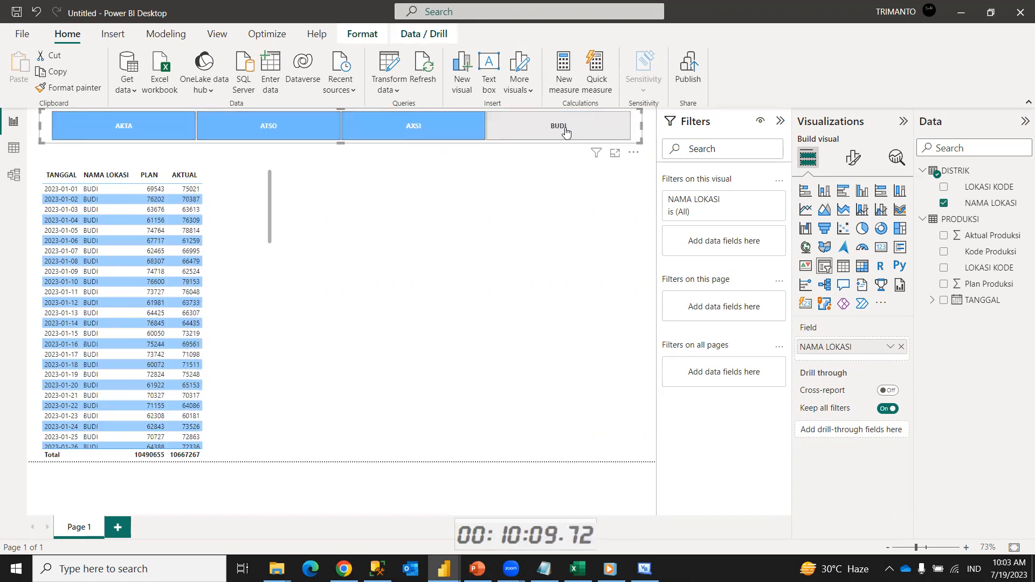
click(522, 241)
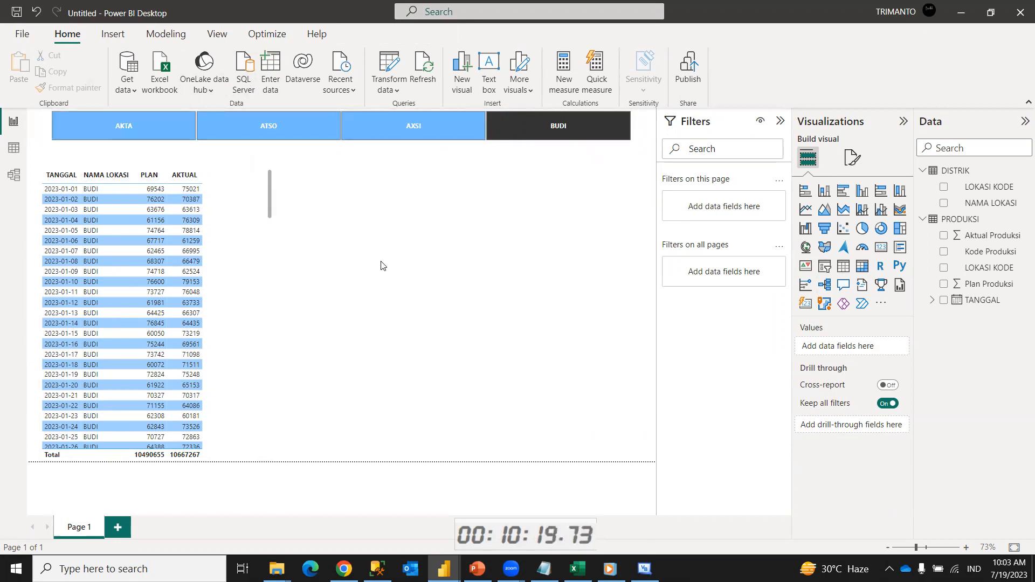
- Add a slicer on the Month level of TANGGAL's date hierarchy and narrow it to a column along the page's right edge
click(828, 274)
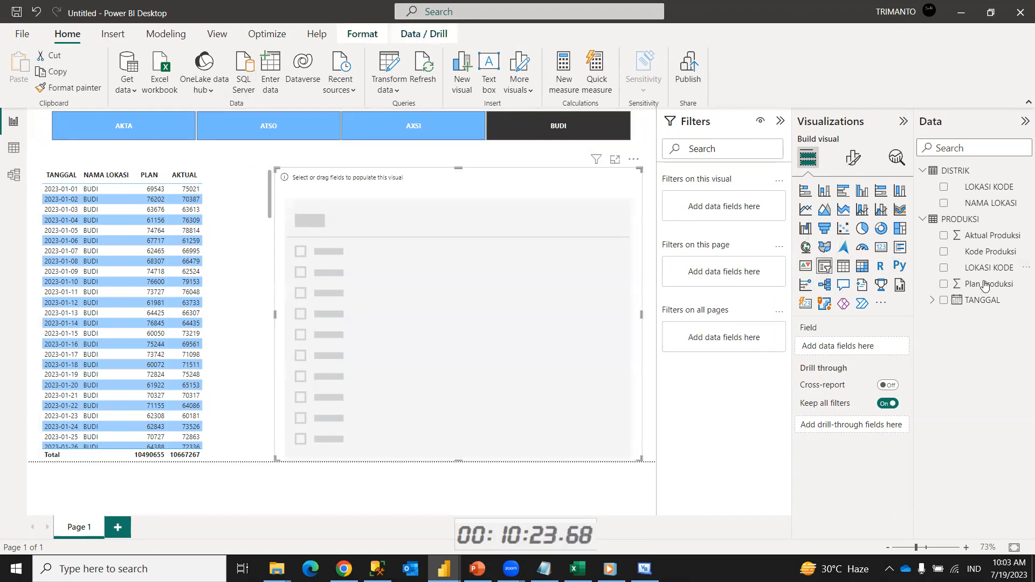
click(933, 301)
click(943, 318)
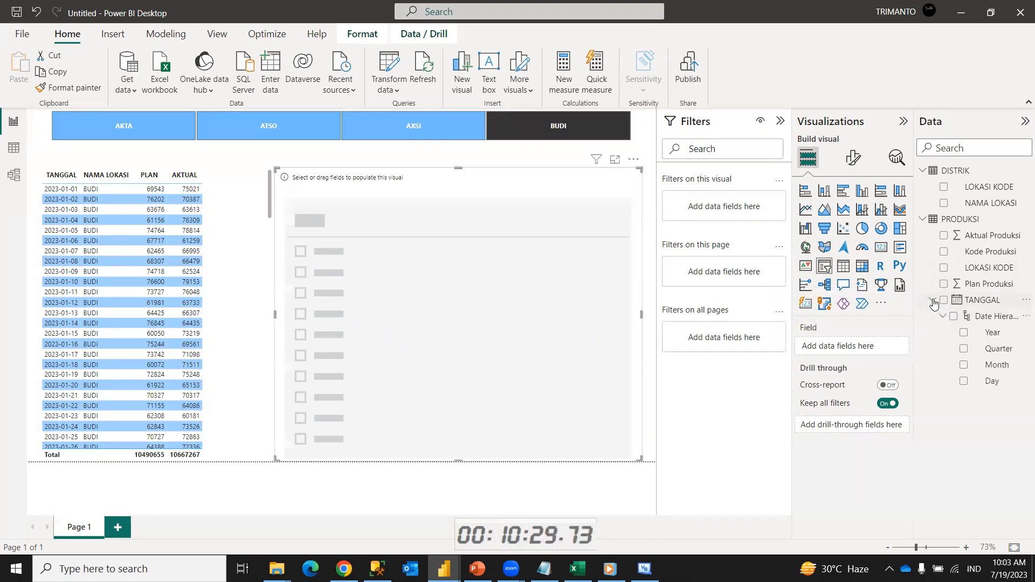
click(964, 365)
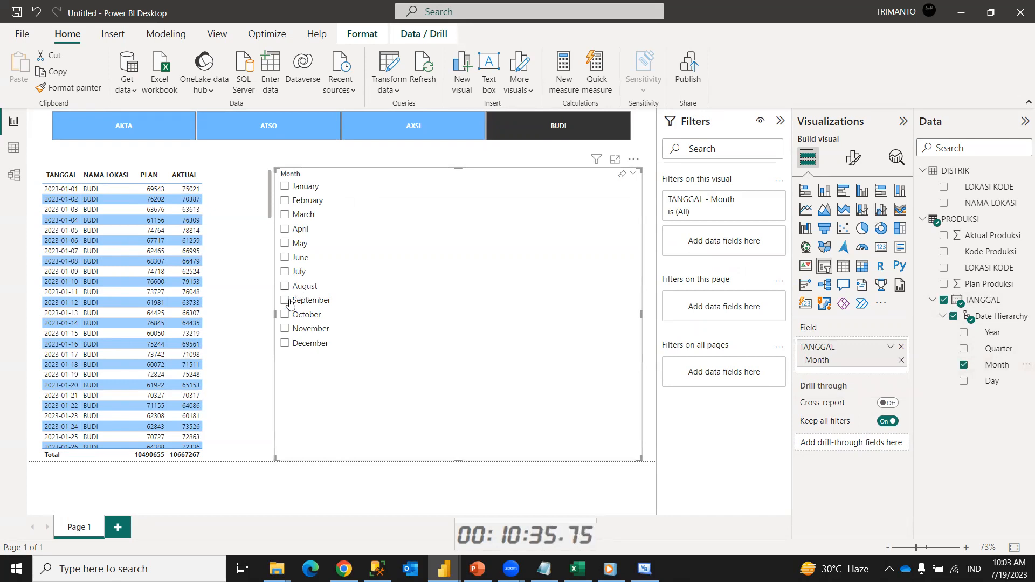
drag(275, 313, 500, 314)
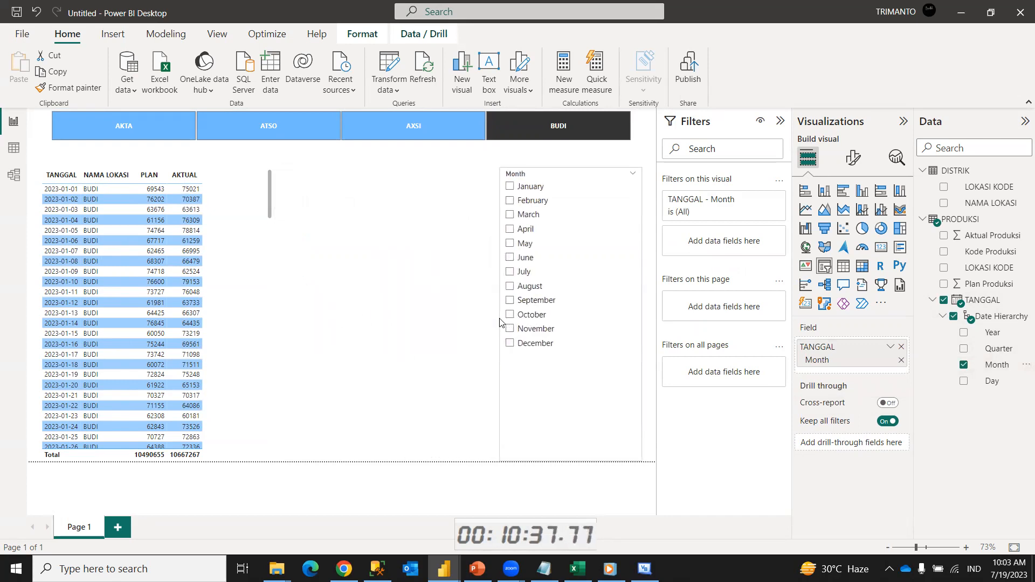
- Filter the production table to location AKTA and the month January using the two slicers
click(136, 133)
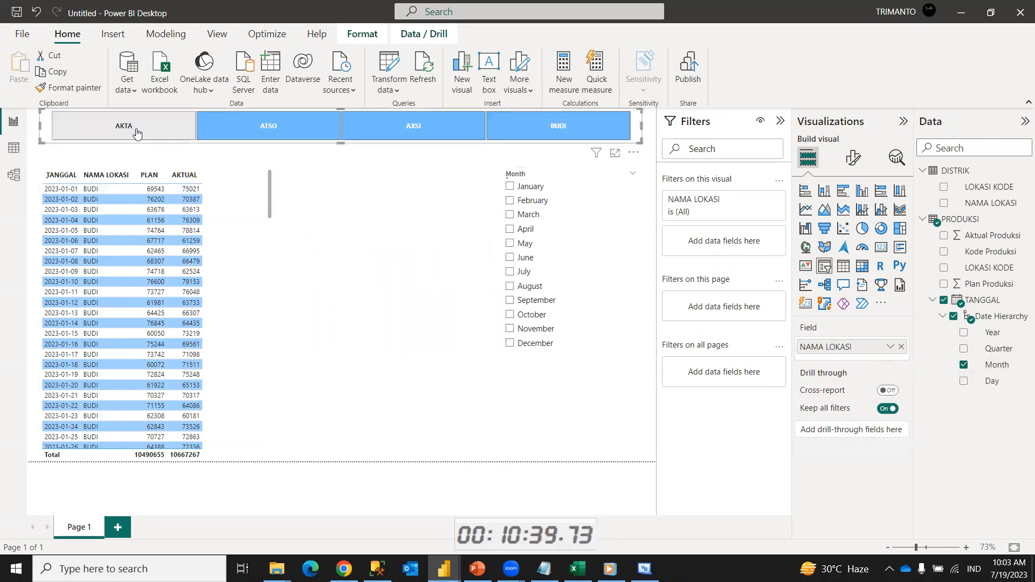
click(511, 188)
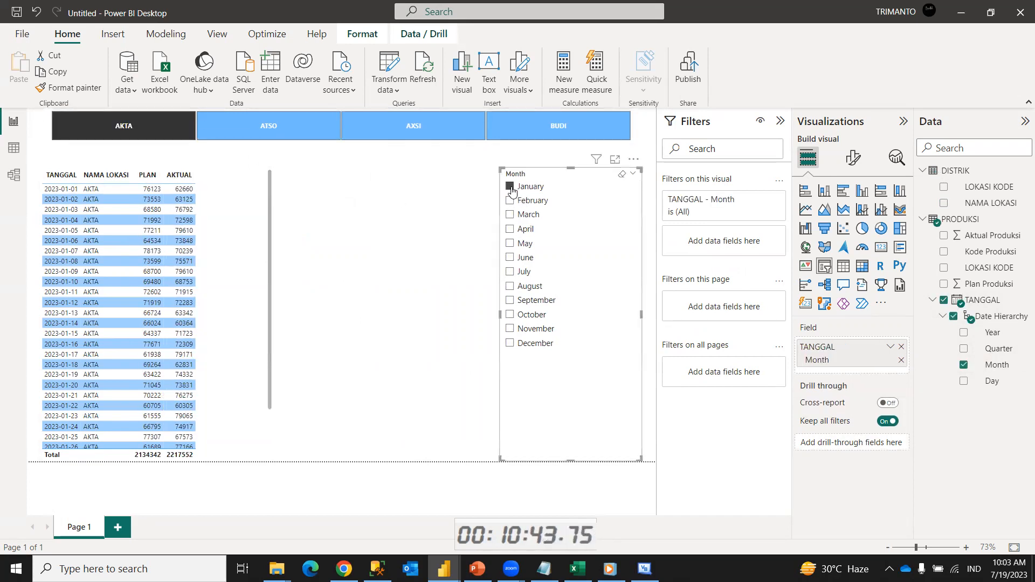
- Check the Month slicer by filtering the production table by February, March and April in turn, ending back on January
click(510, 201)
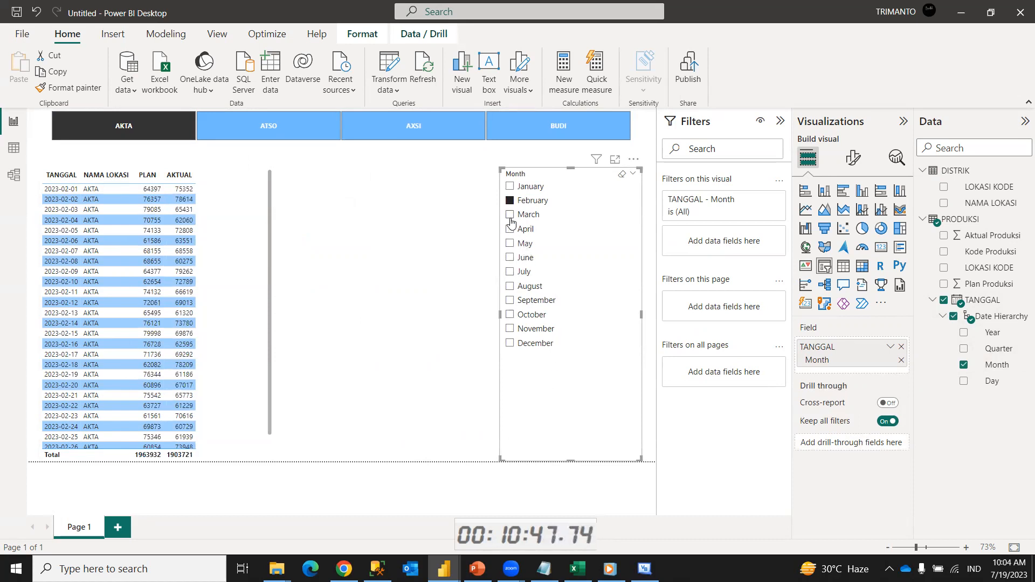
click(510, 215)
click(510, 230)
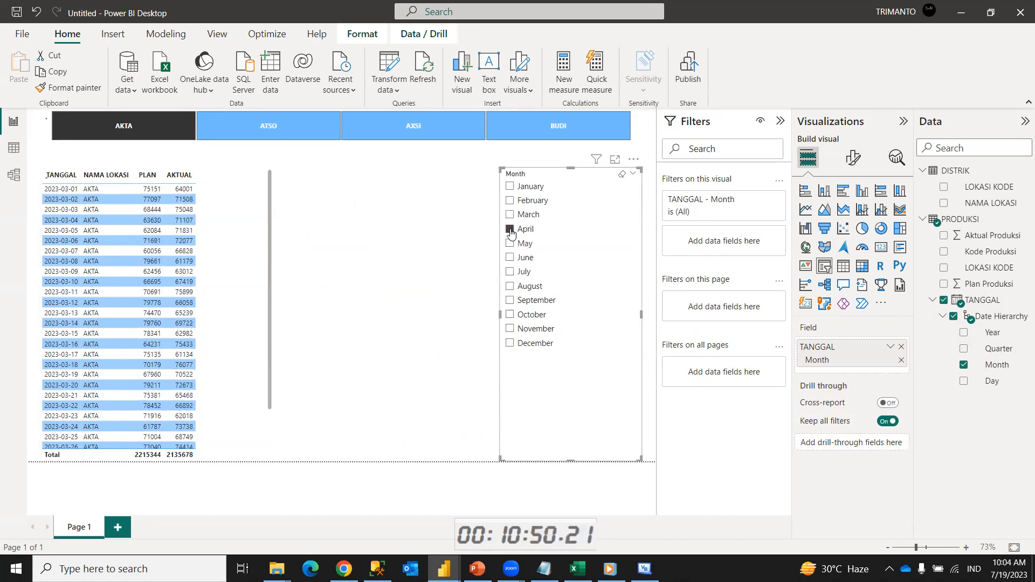
click(511, 190)
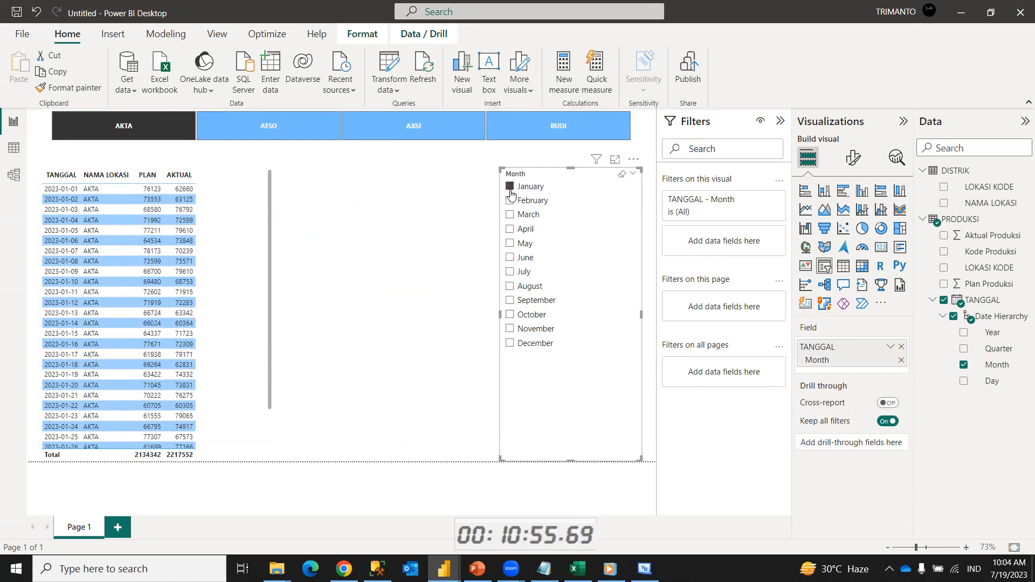
- Move the Month slicer and the production table up to just beneath the location tiles, aligned with the tile row's outer edges
click(441, 217)
drag(597, 259, 585, 237)
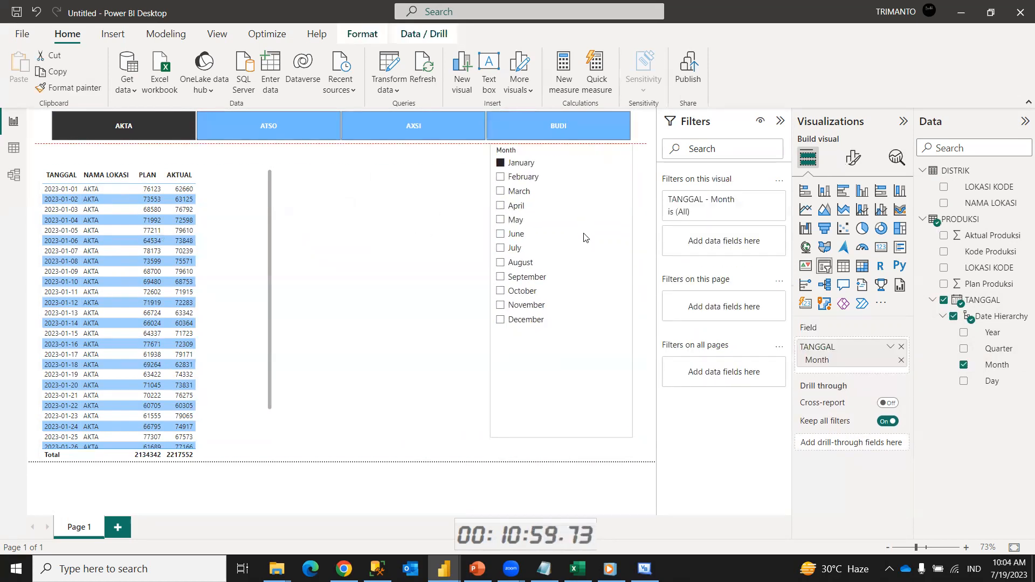
drag(229, 257, 238, 236)
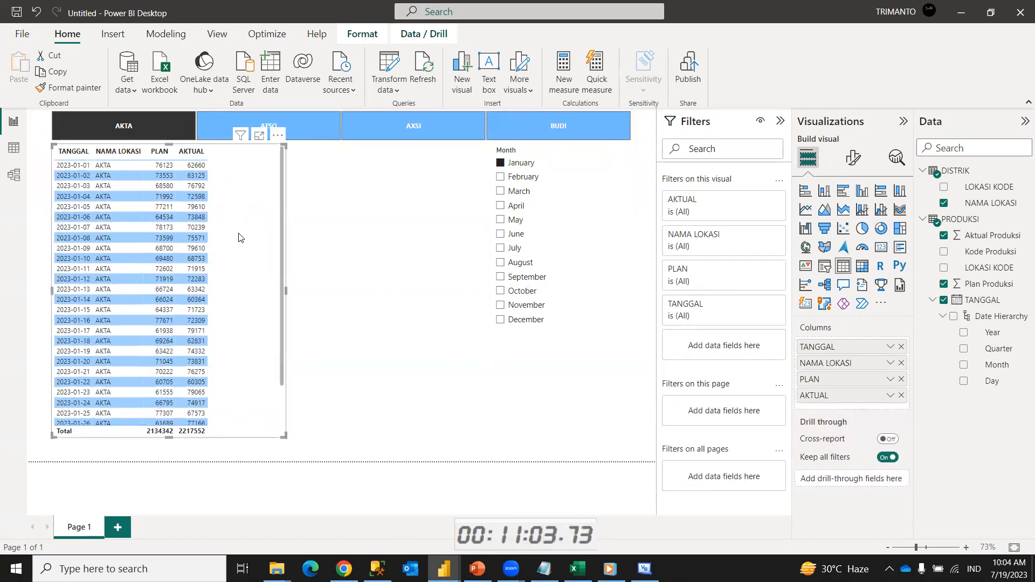
click(347, 233)
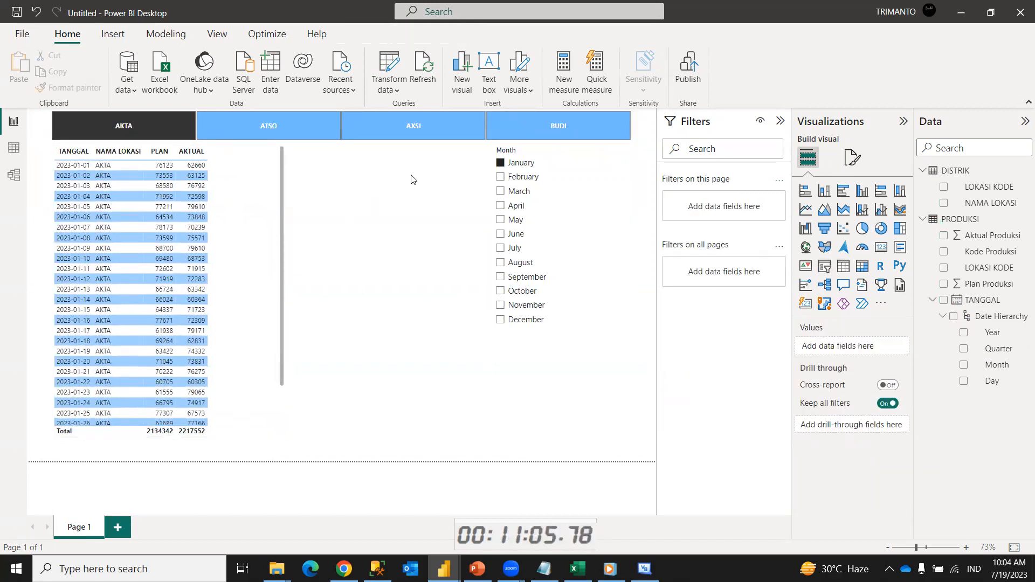